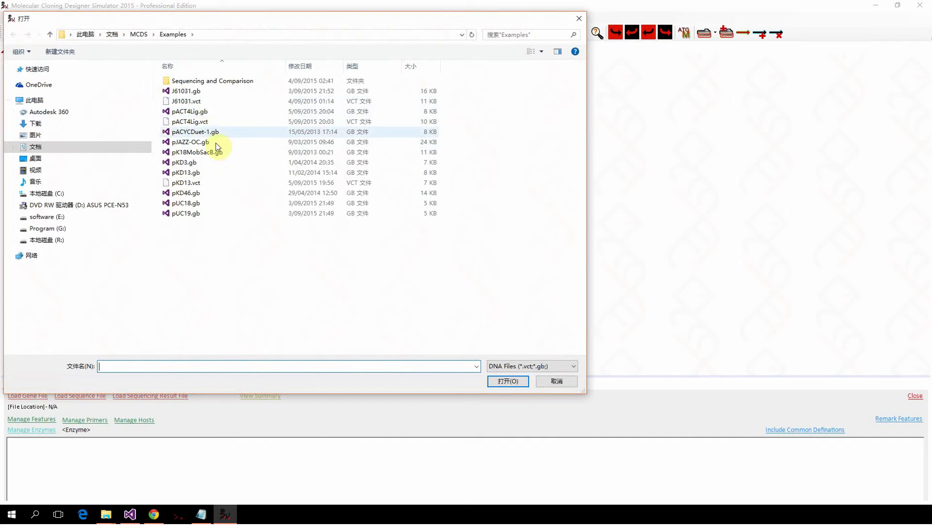
Load the example DNA files J61031.gb and pUC18.gb into the experiment.
double_click(207, 94)
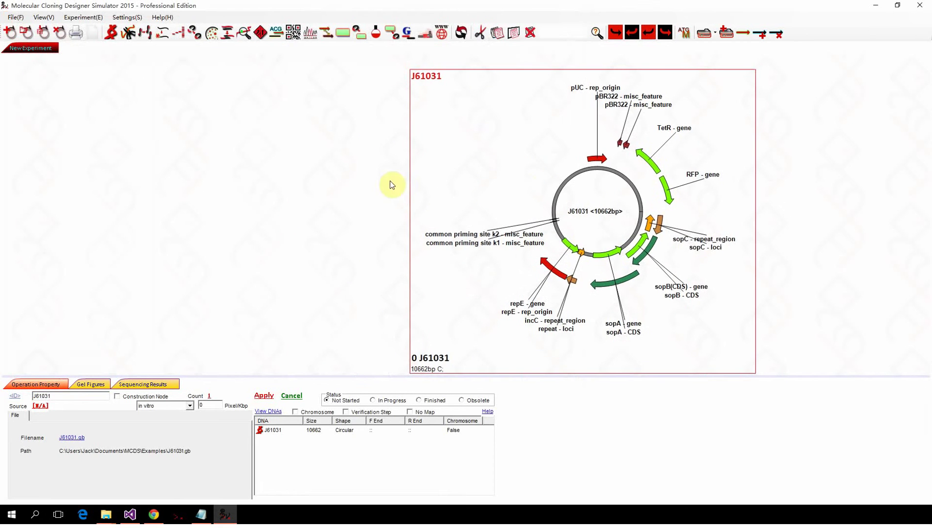
left_click(110, 33)
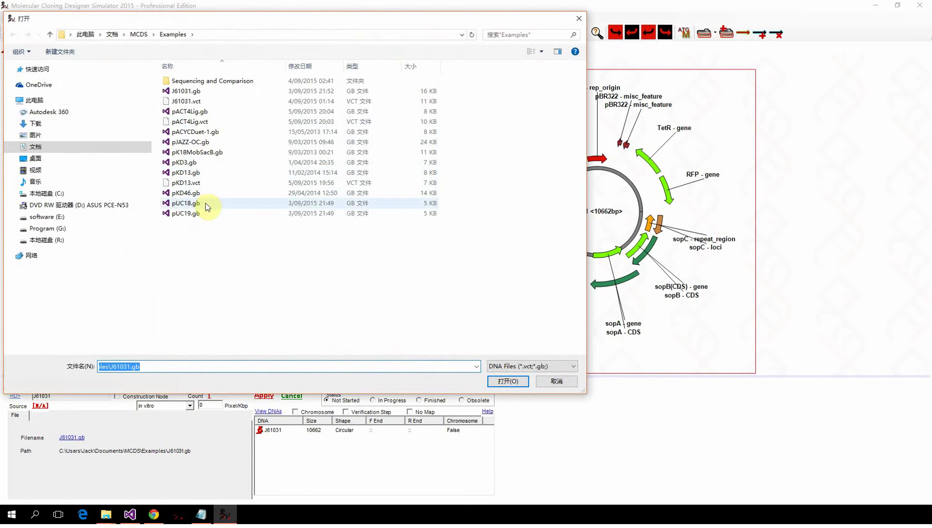
double_click(205, 203)
Reposition the pUC18 and J61031 plasmid maps side by side with a clear gap between them.
left_click(527, 227)
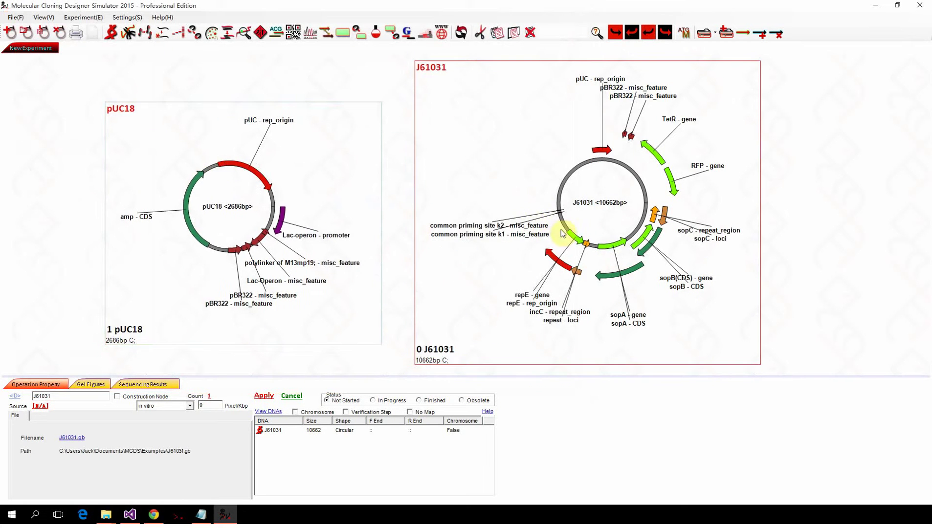
scroll(587, 210, "down", 3)
scroll(582, 209, "up", 3)
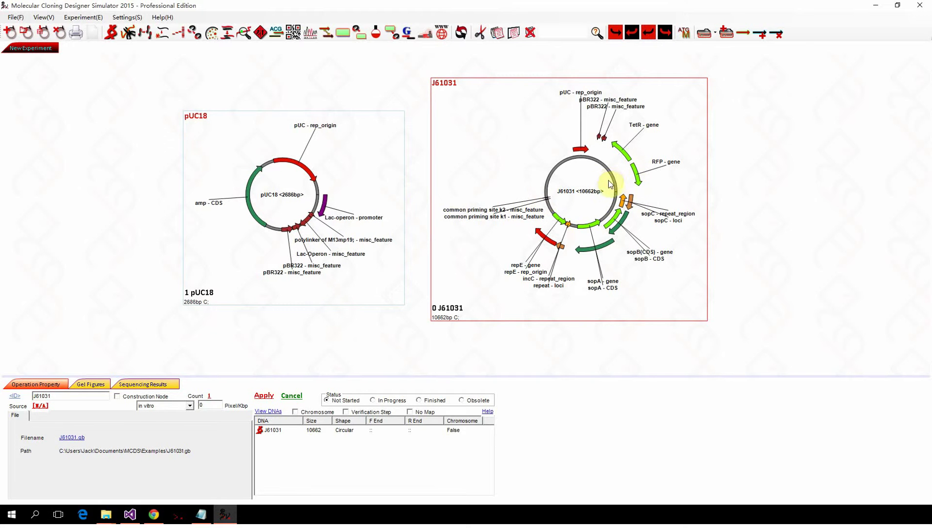
left_click(310, 183)
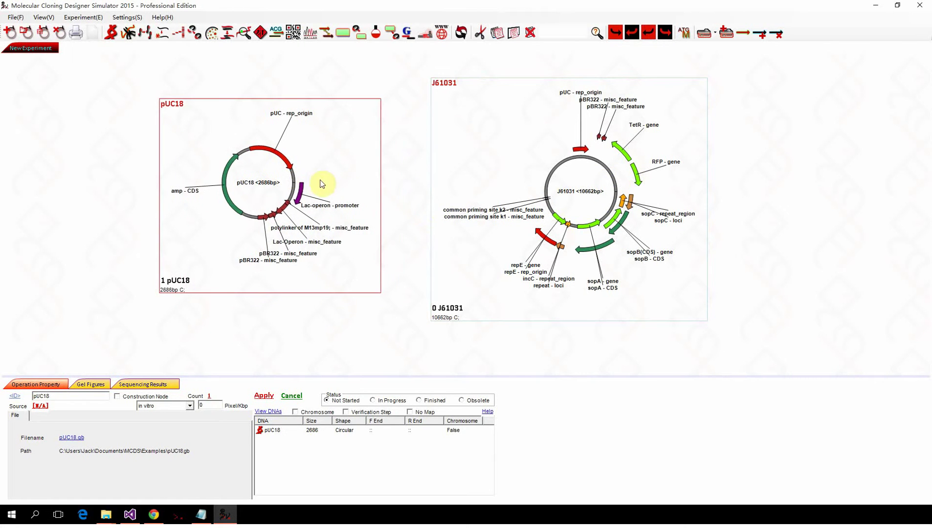
left_click(491, 219)
left_click(312, 209)
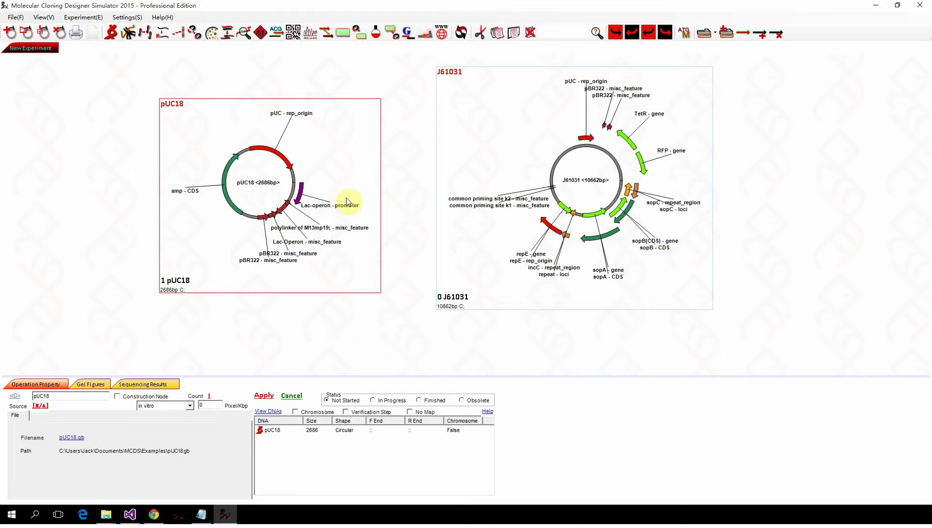
left_click(595, 240)
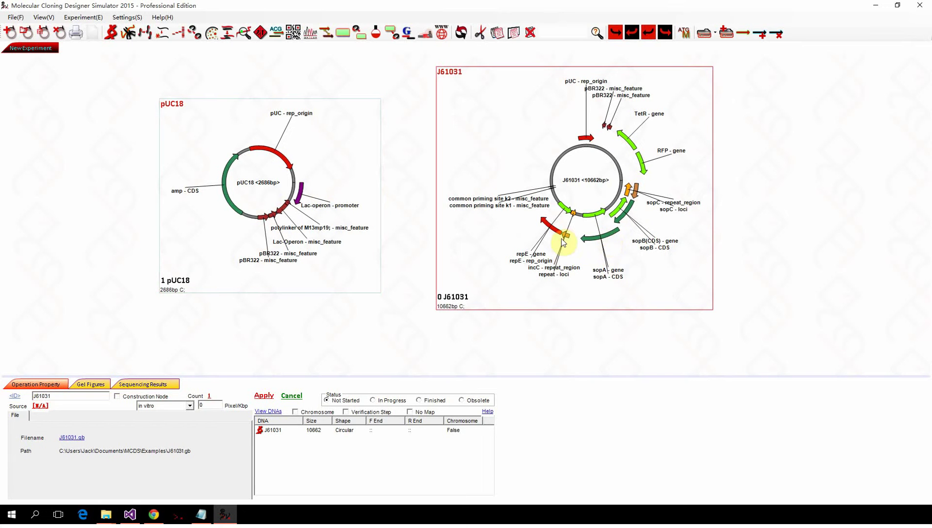
left_click_drag(564, 243, 206, 160)
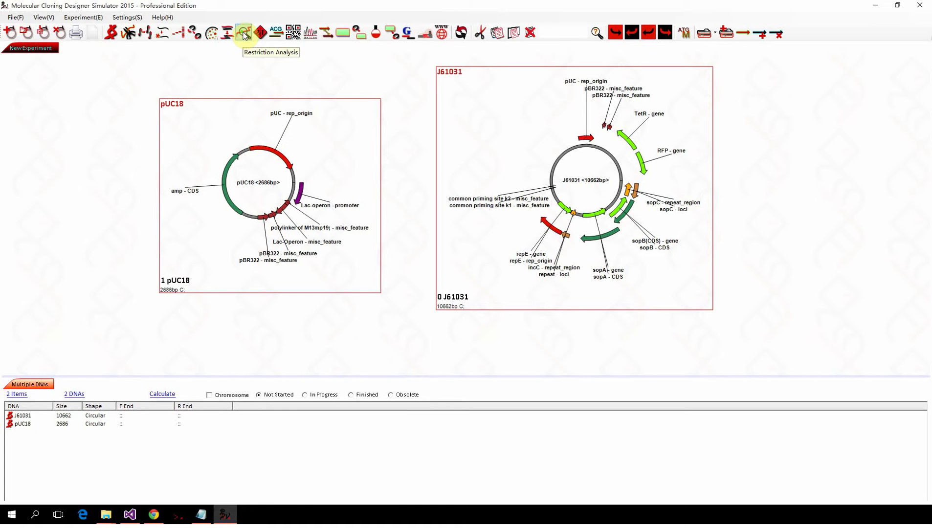
left_click(83, 17)
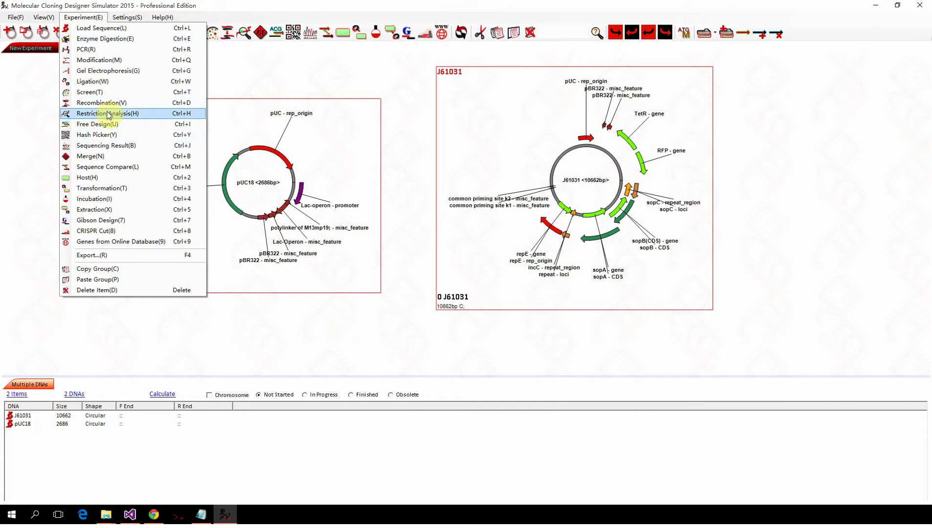
left_click(419, 186)
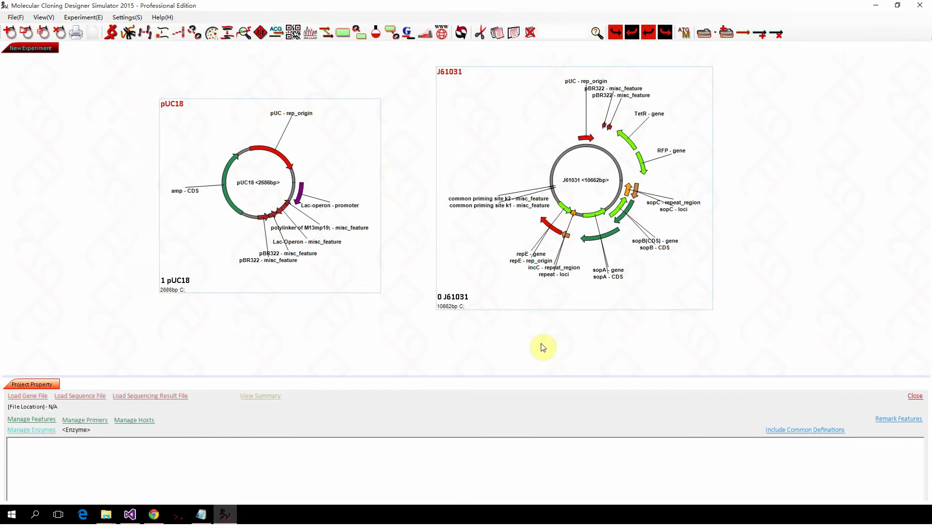
Create a restriction analysis from both the pUC18 and J61031 plasmids and place its node below pUC18.
left_click_drag(551, 344, 252, 173)
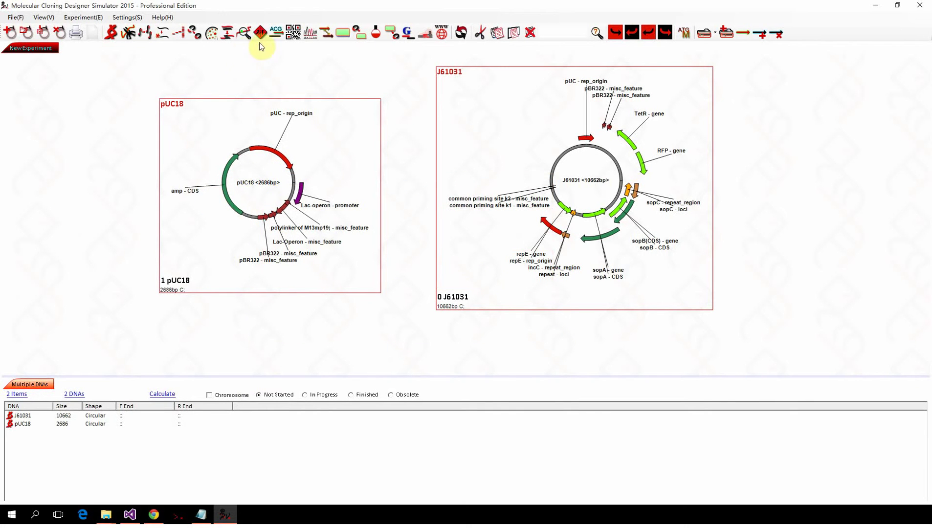
left_click(244, 33)
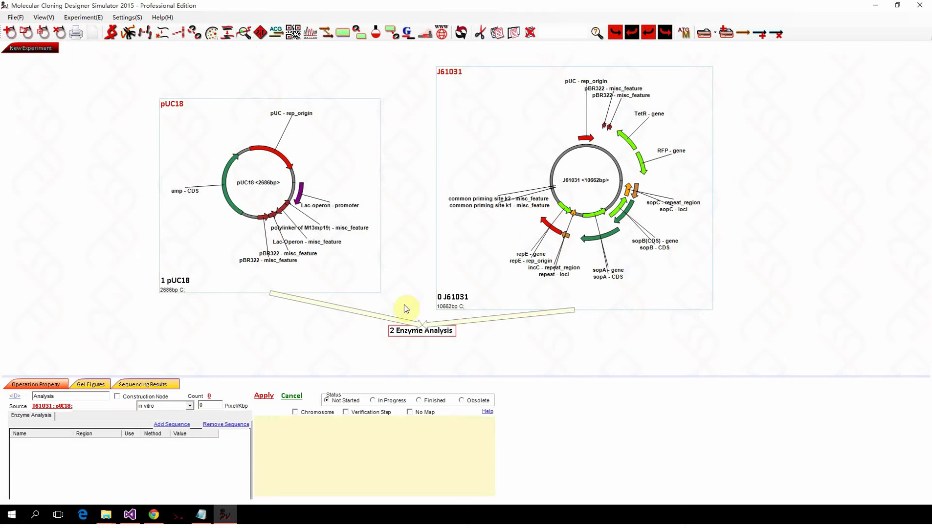
left_click_drag(411, 327, 337, 329)
scroll(330, 323, "down", 3)
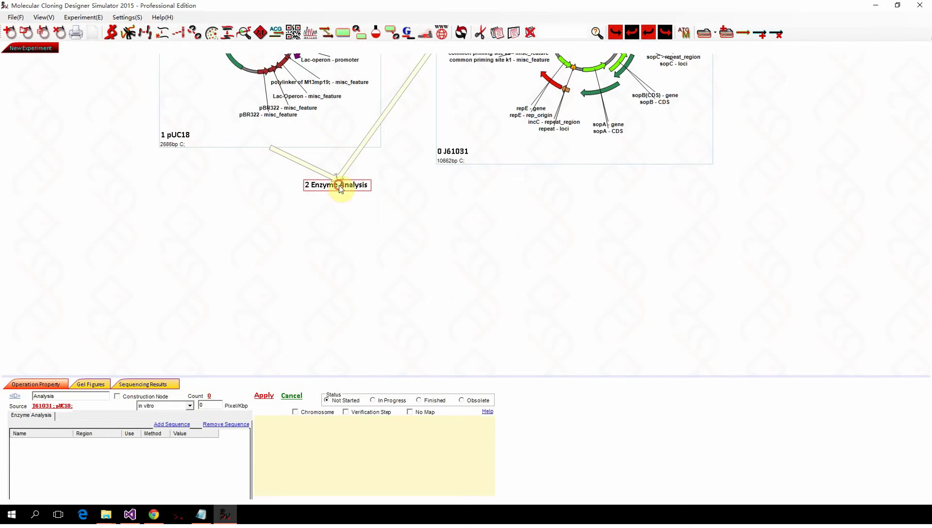
left_click_drag(341, 185, 355, 239)
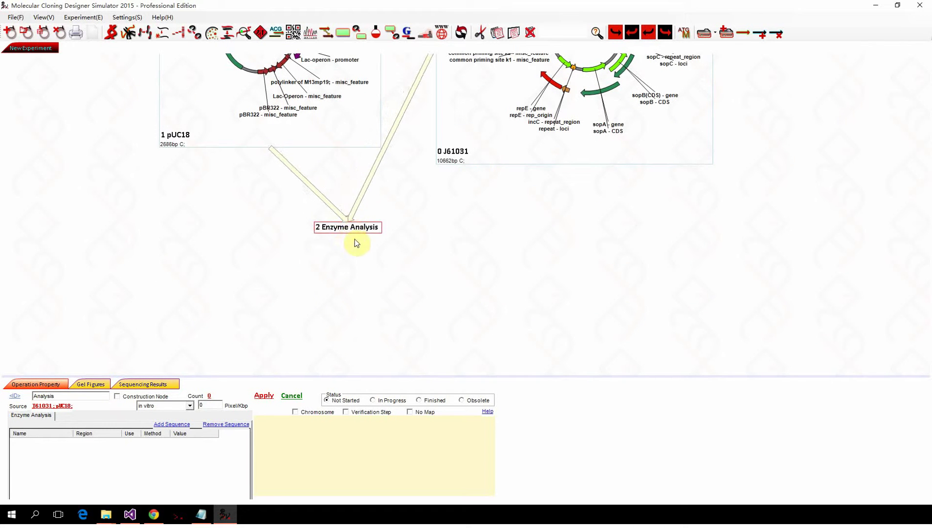
Add the RFP gene region of J61031 as a sequence in the enzyme analysis.
left_click_drag(286, 377, 286, 262)
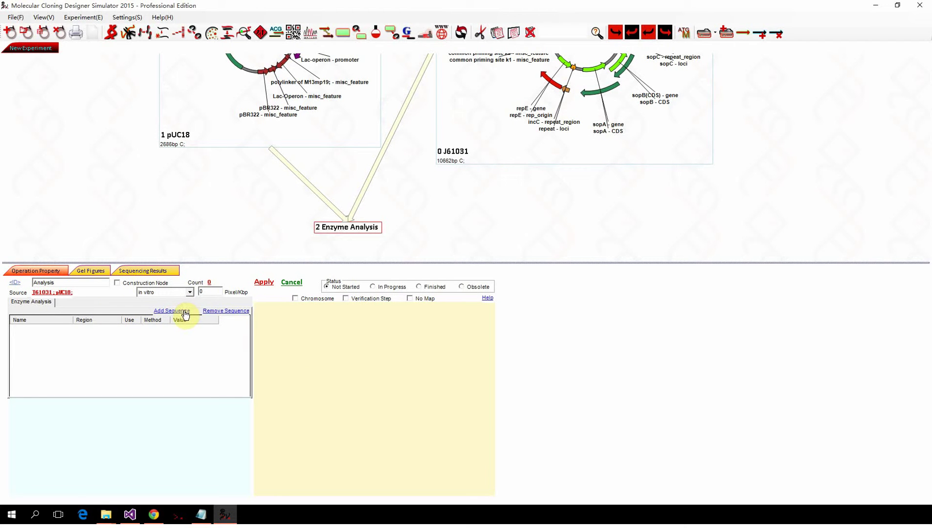
left_click(171, 311)
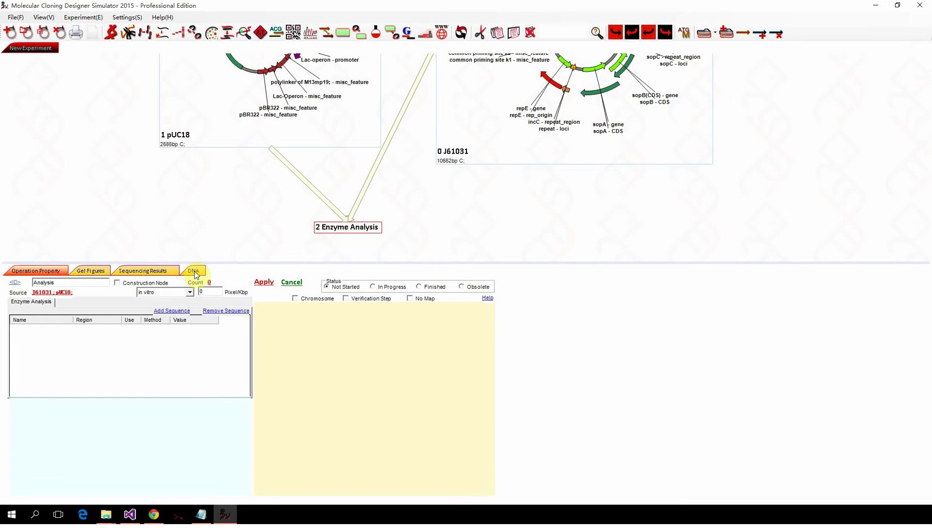
left_click(194, 271)
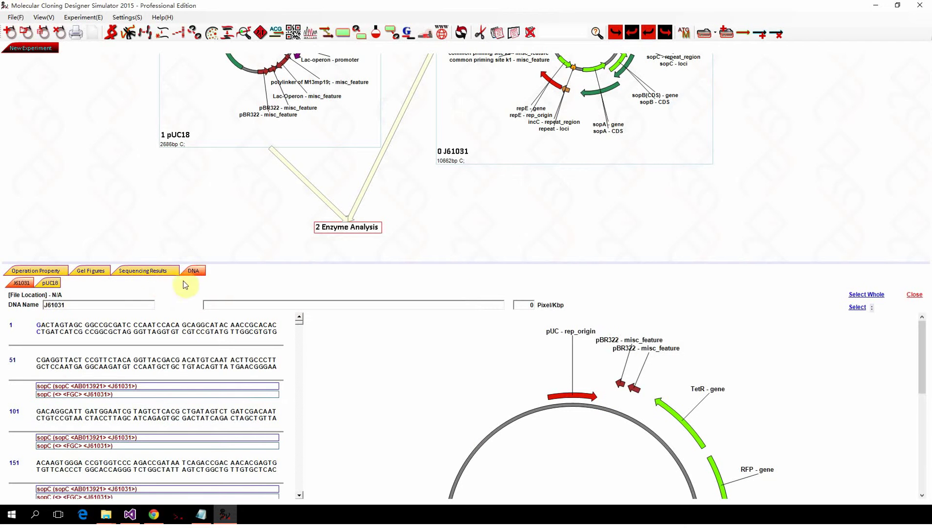
left_click(50, 284)
left_click(22, 284)
left_click(51, 283)
left_click(21, 284)
left_click(50, 283)
left_click(22, 284)
left_click_drag(920, 345, 921, 386)
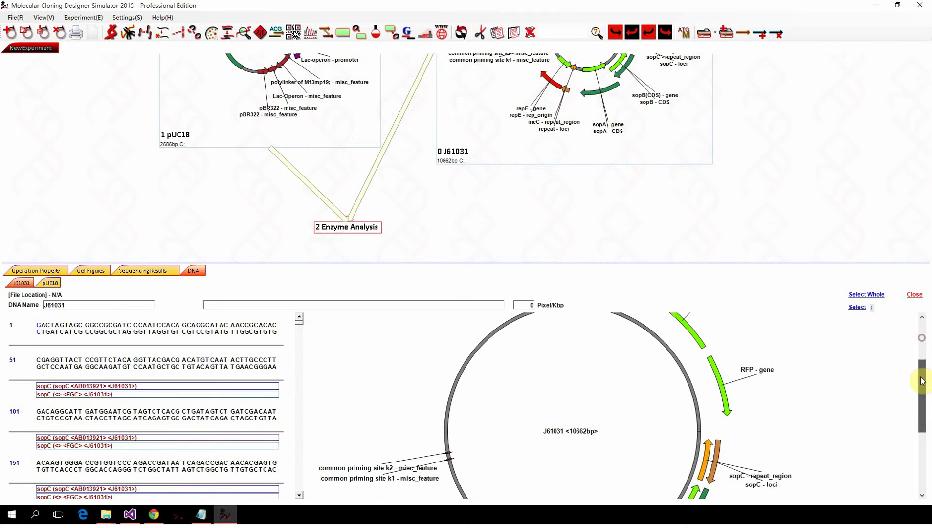
left_click(712, 368)
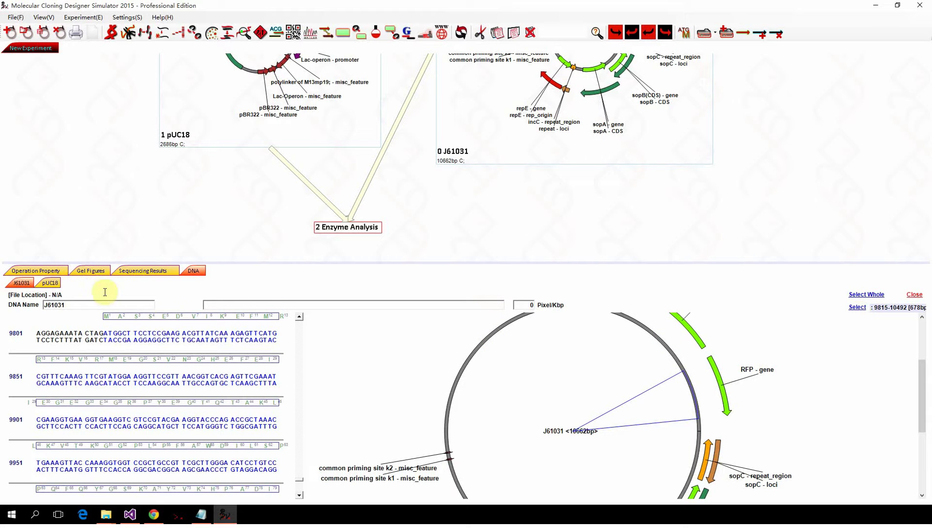
left_click(37, 272)
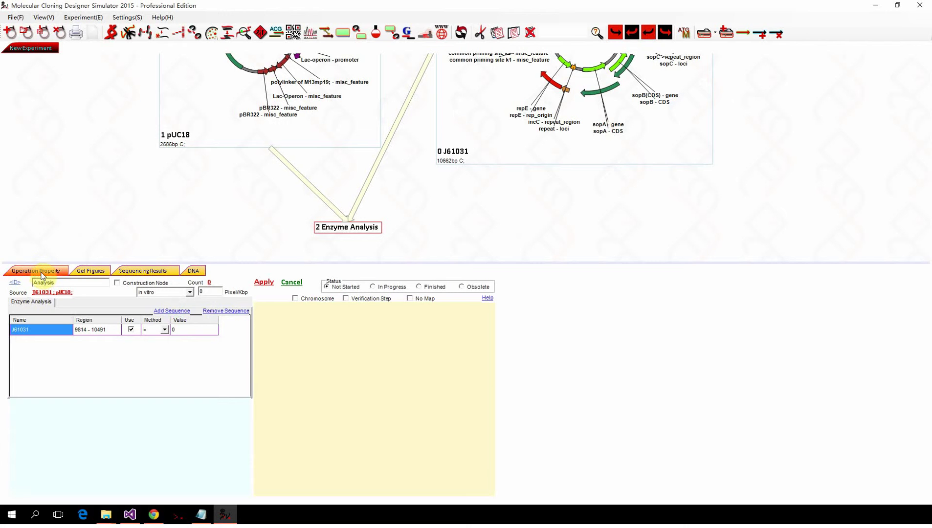
Check the name, region and value of the J61031 entry in the analysis's sequence list.
left_click(88, 332)
left_click(31, 329)
key("Tab")
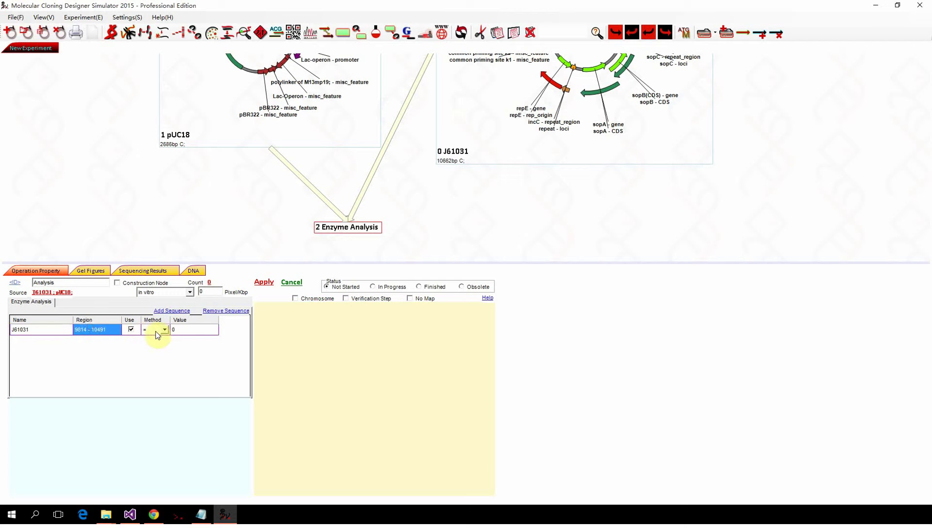
left_click(181, 333)
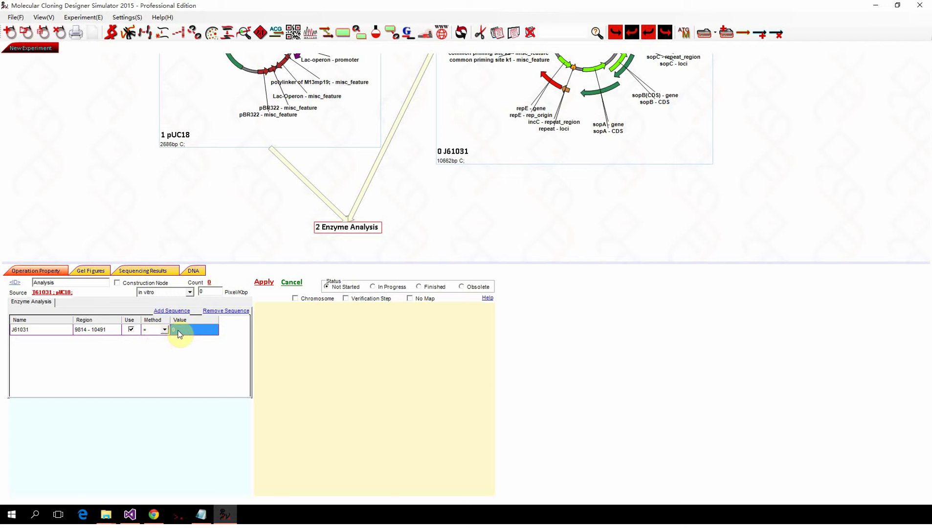
Add the whole pUC18 sequence to the enzyme analysis.
left_click(194, 270)
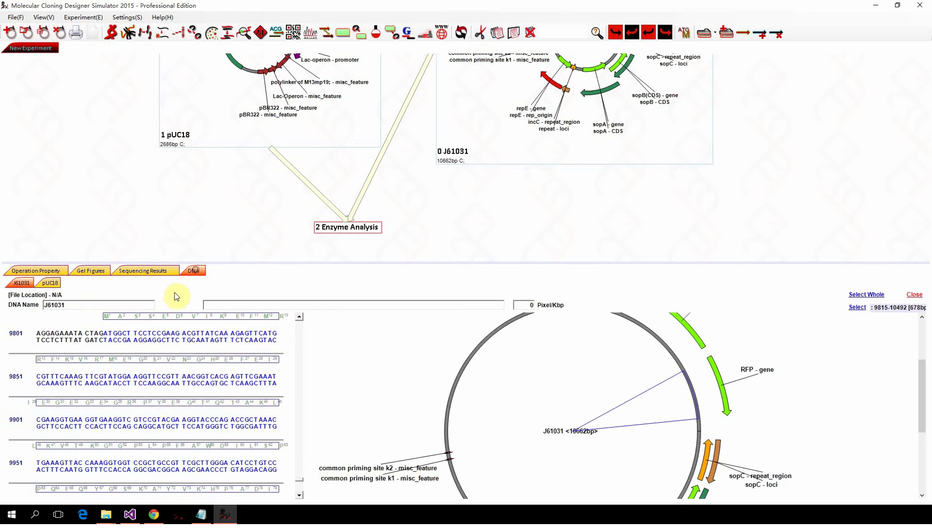
left_click(49, 283)
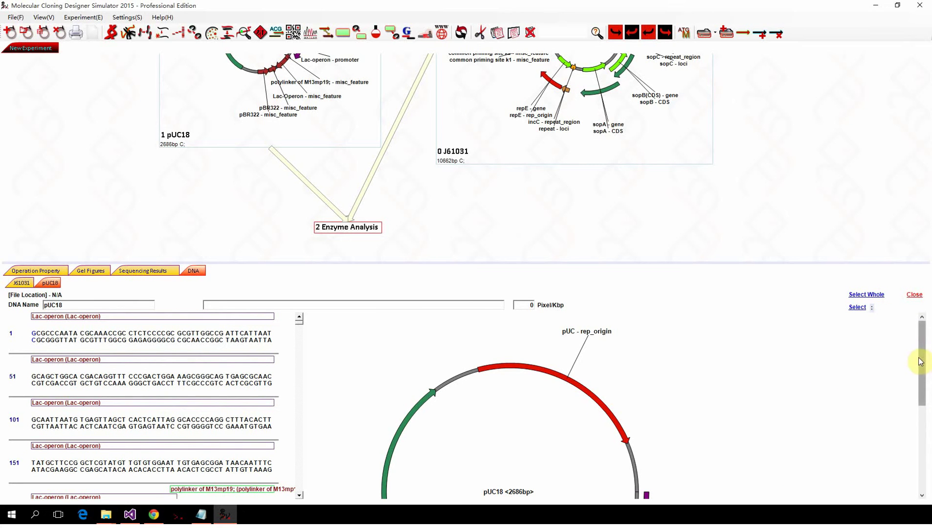
mouse_move(918, 358)
left_mouse_down()
mouse_move(924, 424)
mouse_move(922, 371)
left_mouse_up()
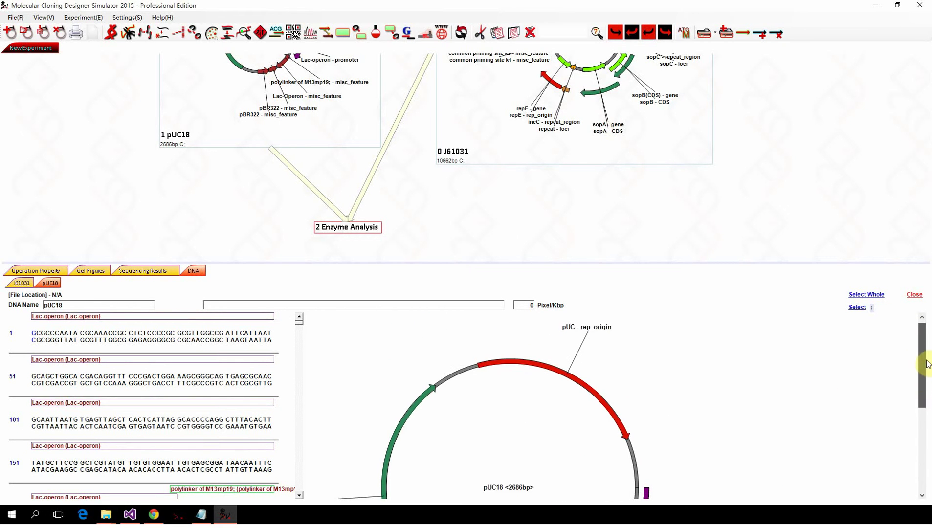
left_click_drag(722, 260, 652, 147)
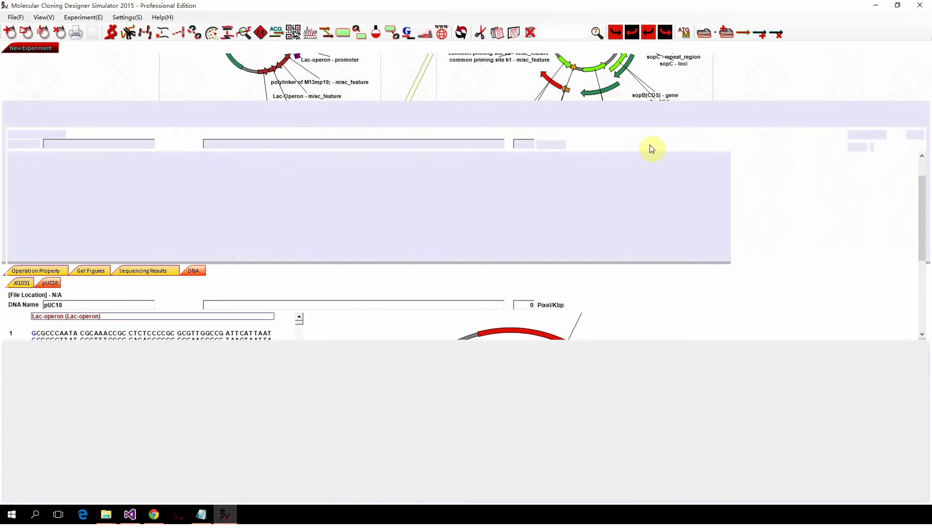
left_click(589, 285)
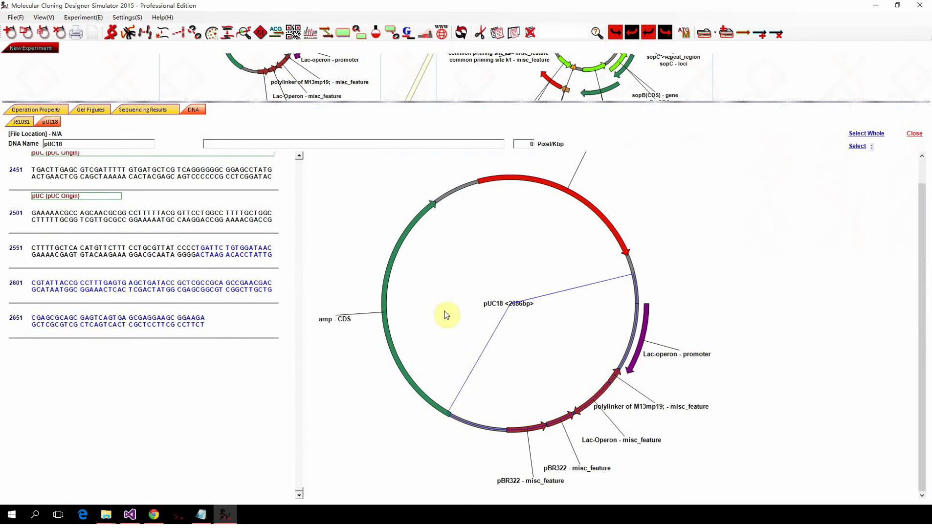
left_click(603, 253)
left_click(619, 263)
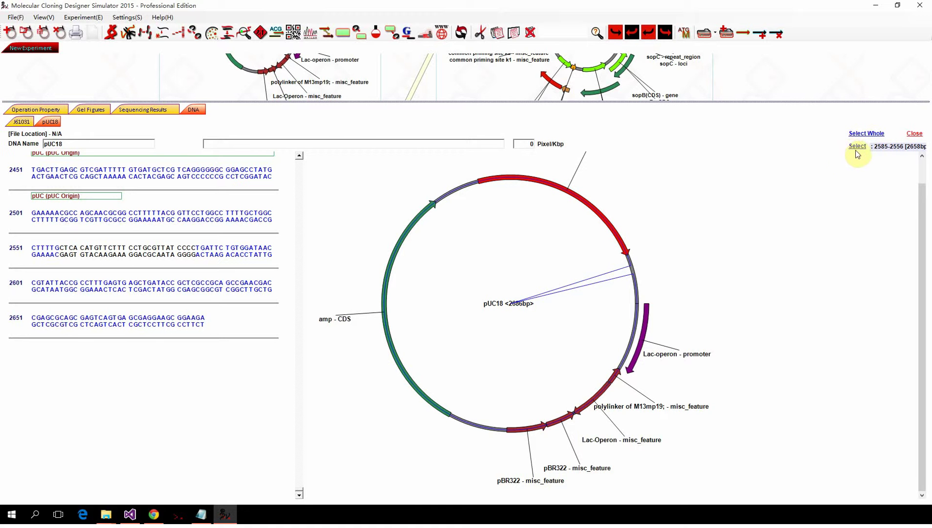
left_click(674, 255)
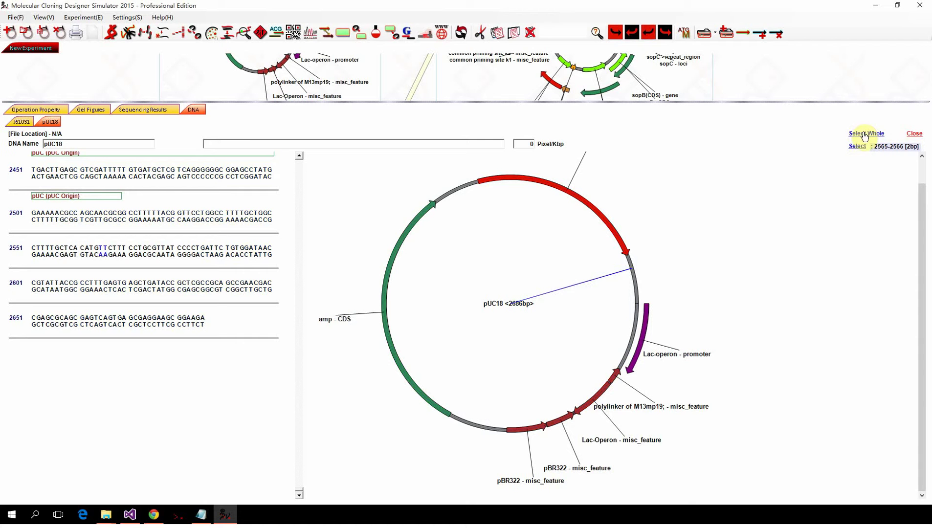
left_click(58, 112)
left_click(90, 179)
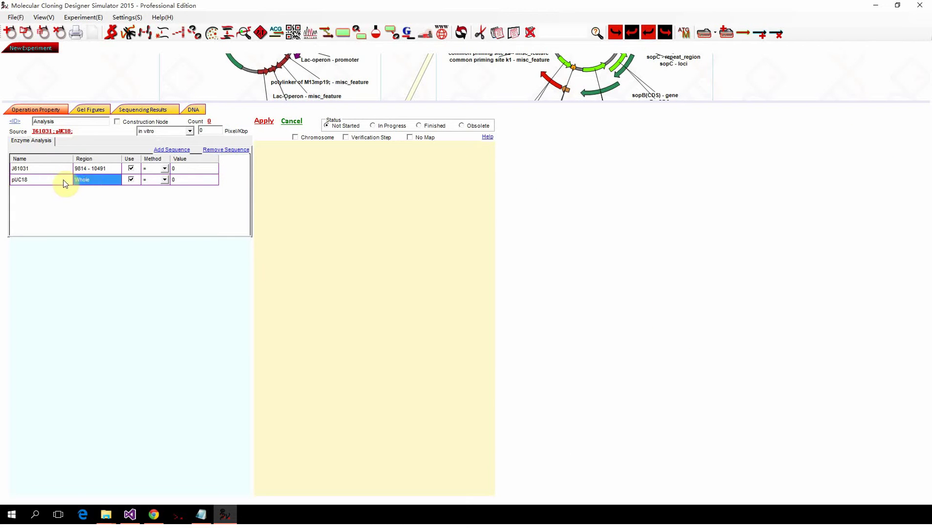
Set the value of the whole pUC18 entry to 1 in the sequence list.
left_click(65, 182)
left_click(105, 181)
left_click(185, 183)
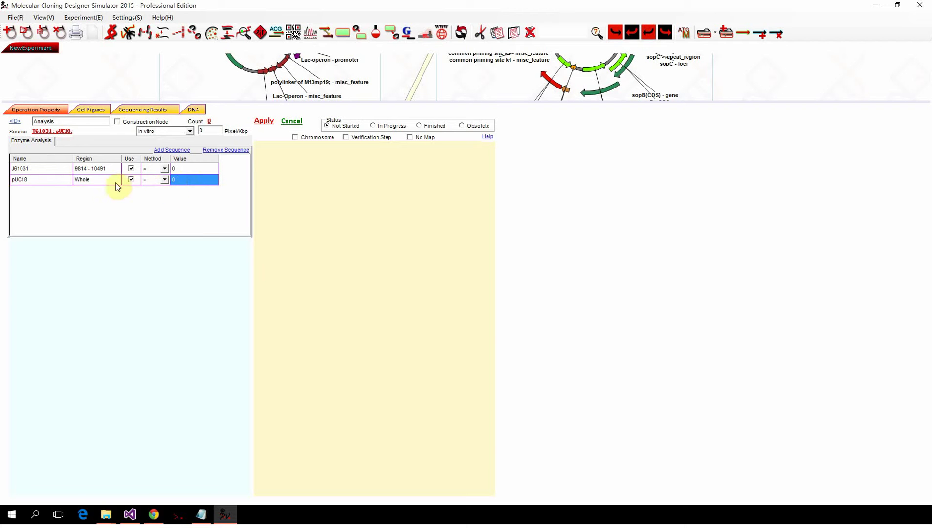
type("1")
left_click(183, 169)
left_click(181, 178)
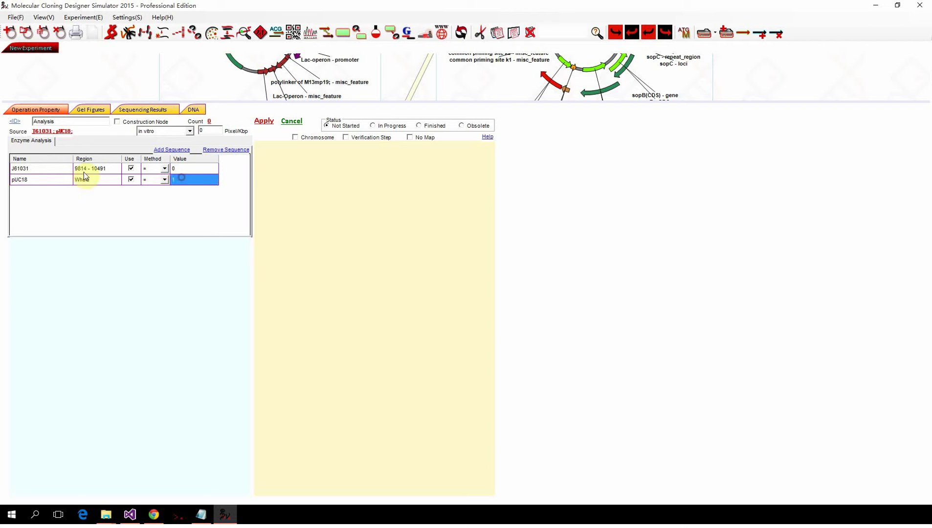
Apply the enzyme analysis and select the entire list of resulting enzymes.
left_click(46, 180)
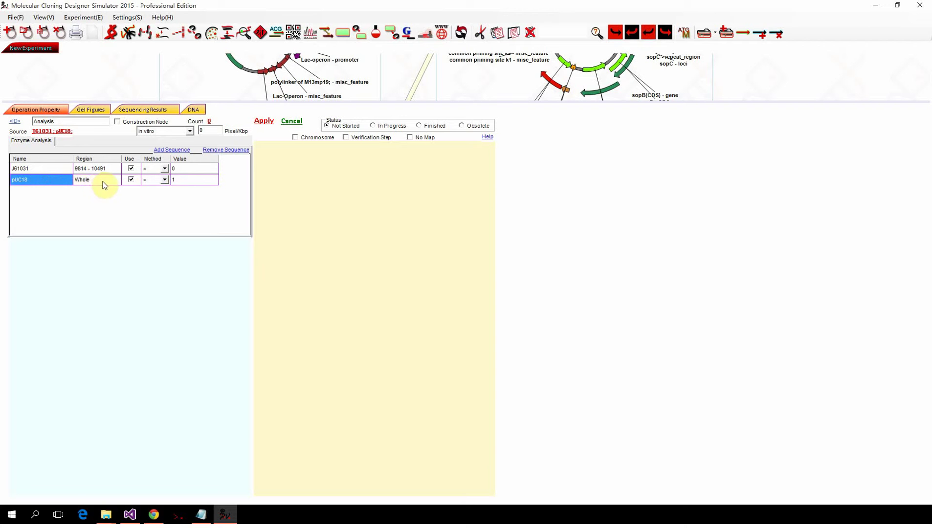
left_click(265, 123)
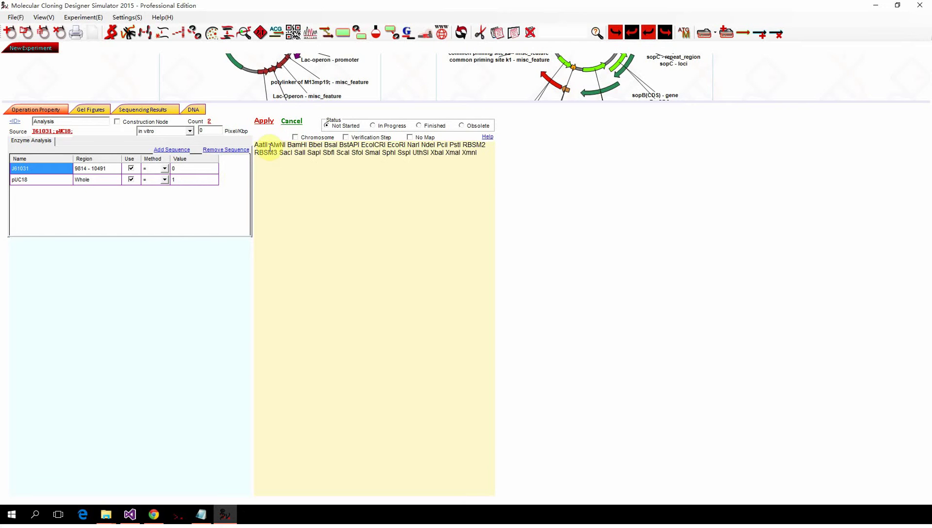
left_click_drag(264, 144, 415, 184)
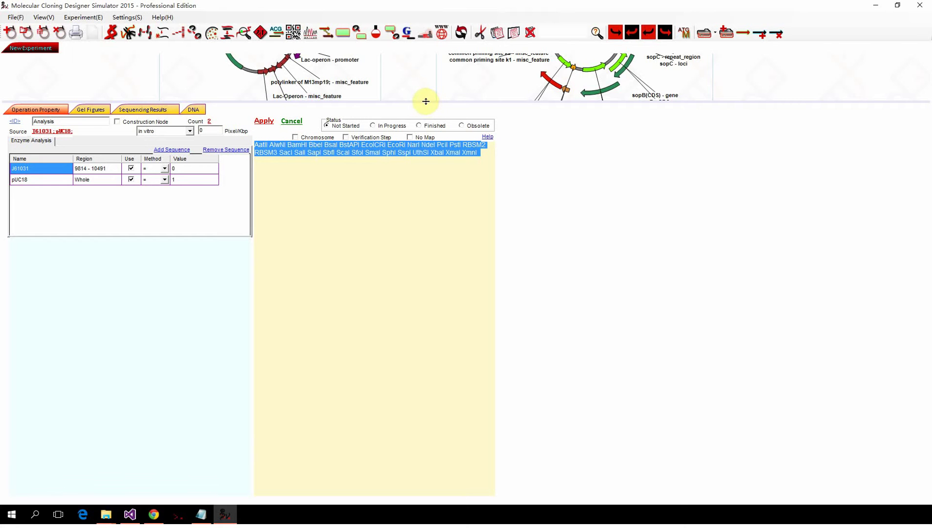
Enlarge the workflow diagram area and set the project's displayed enzymes to BamHI and HindIII.
left_click_drag(426, 100, 436, 351)
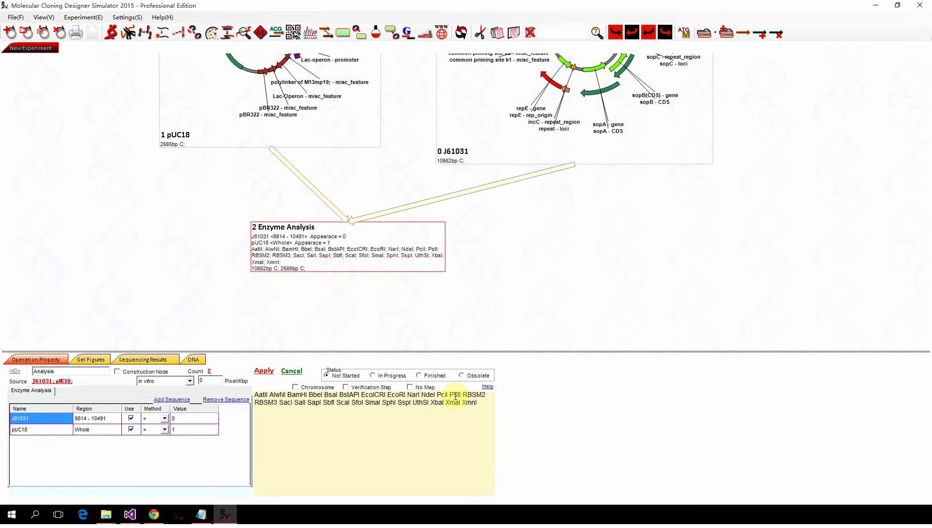
left_click_drag(484, 401, 226, 385)
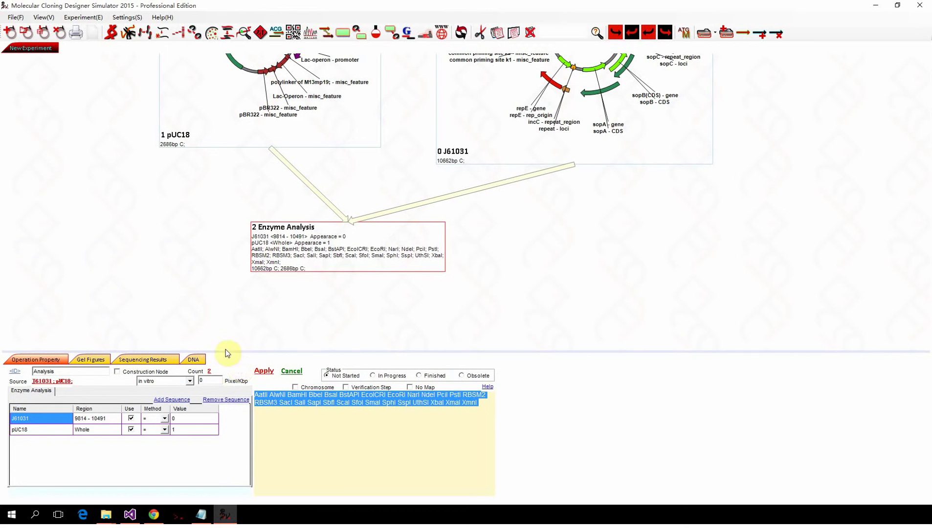
left_click(187, 282)
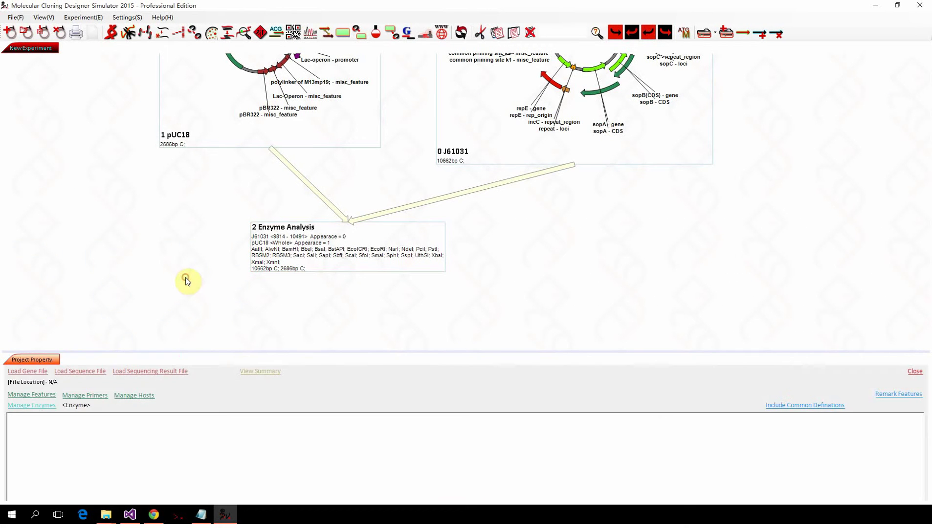
left_click(35, 407)
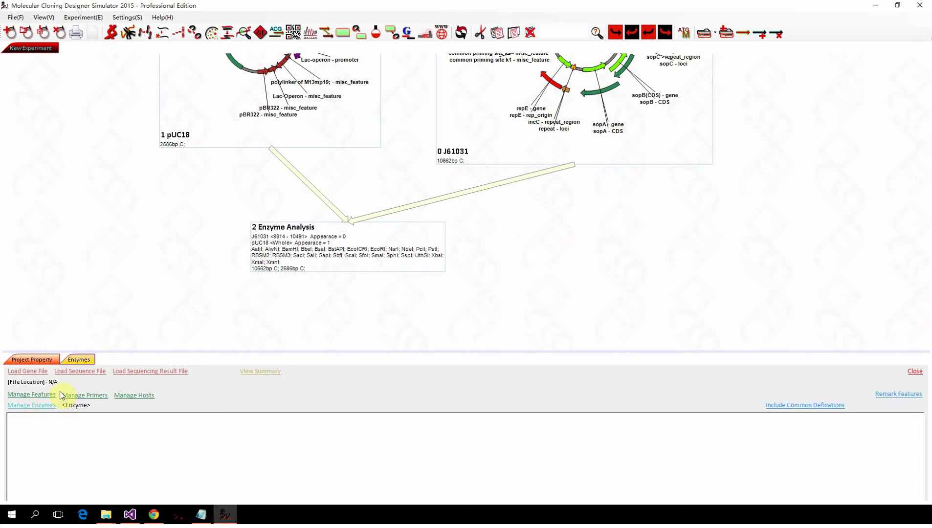
left_click(80, 362)
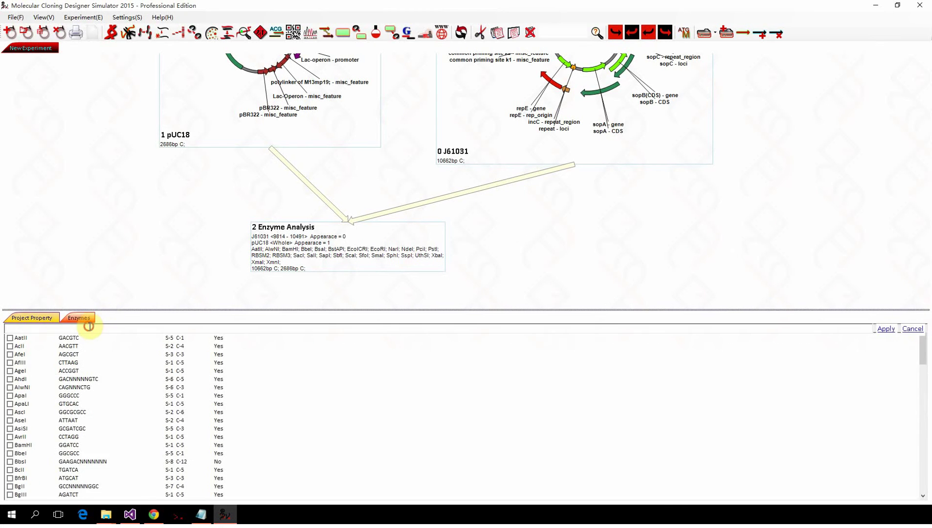
left_click(89, 327)
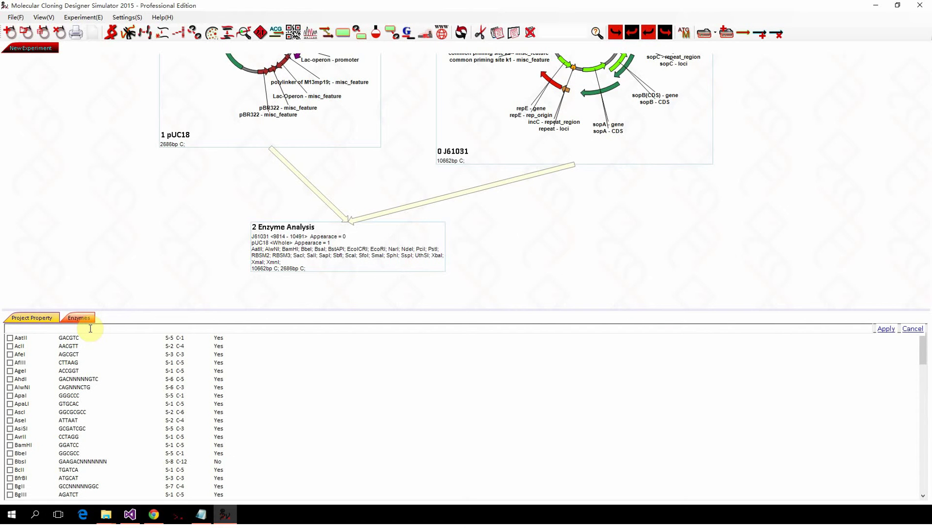
type("G")
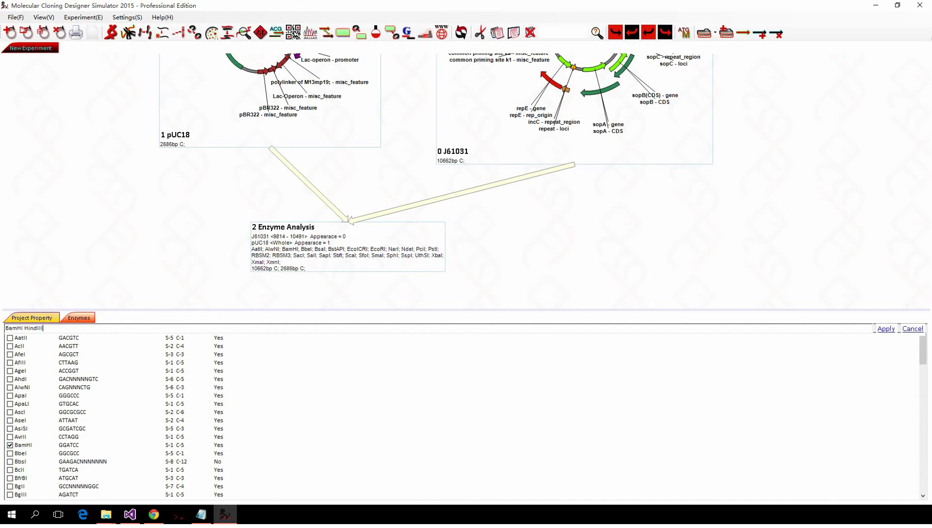
key("Return")
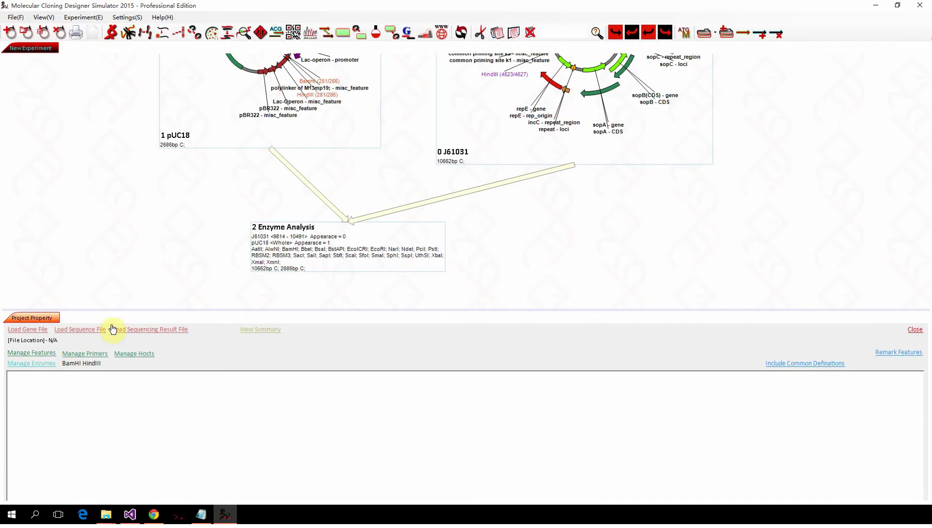
Examine where BamHI and HindIII cut on the pUC18 and J61031 plasmid maps.
left_click(311, 93)
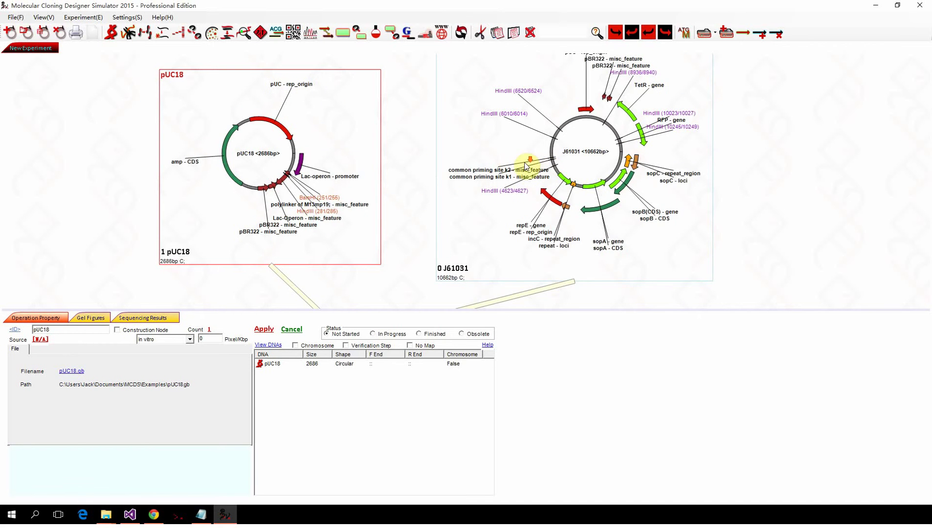
scroll(530, 162, "down", 1)
scroll(422, 172, "up", 1)
scroll(520, 104, "up", 1)
scroll(518, 138, "down", 1)
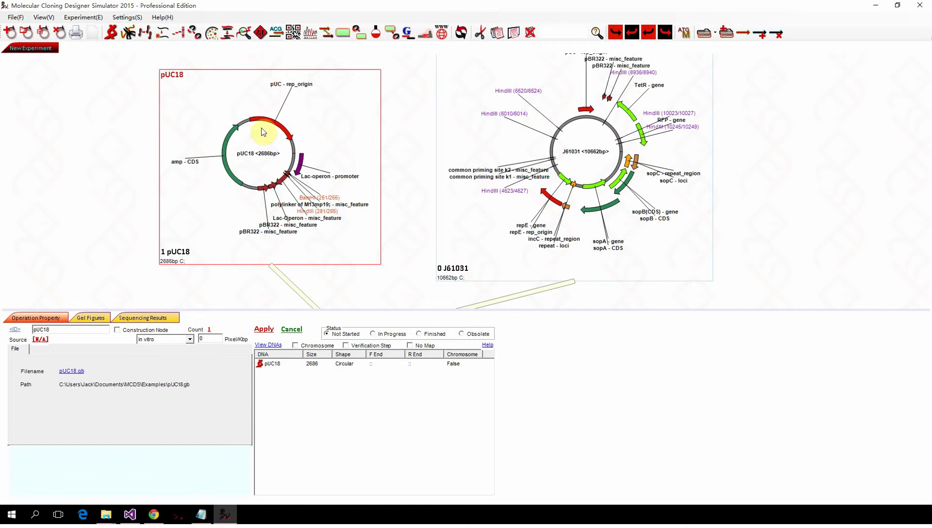
Copy the entire list of resulting enzymes from the Enzyme Analysis node.
left_click(88, 276)
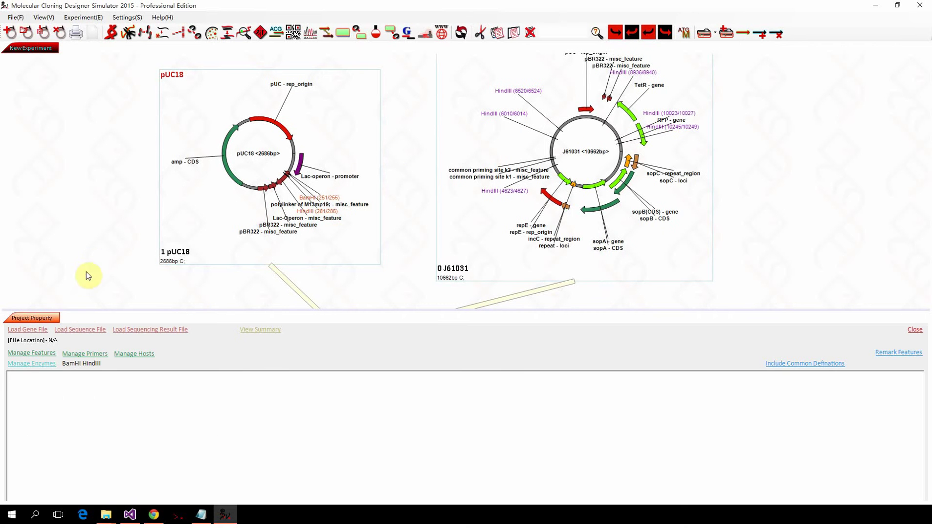
left_click(43, 364)
left_click(78, 317)
scroll(143, 295, "down", 3)
left_click(322, 208)
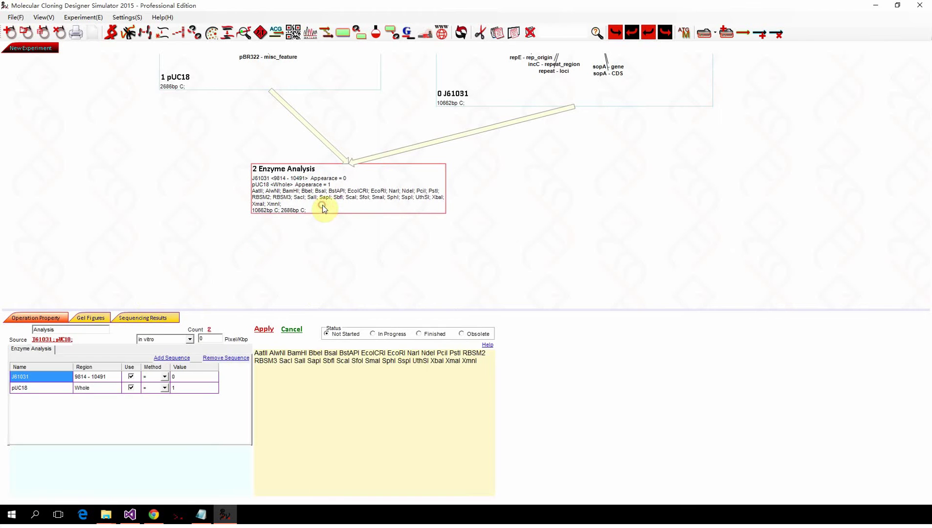
left_click_drag(485, 362, 254, 352)
key("ctrl+c")
Replace the project's BamHI and HindIII enzyme selection with the copied analysis list, AatII through XmnI, and apply it.
left_click(72, 264)
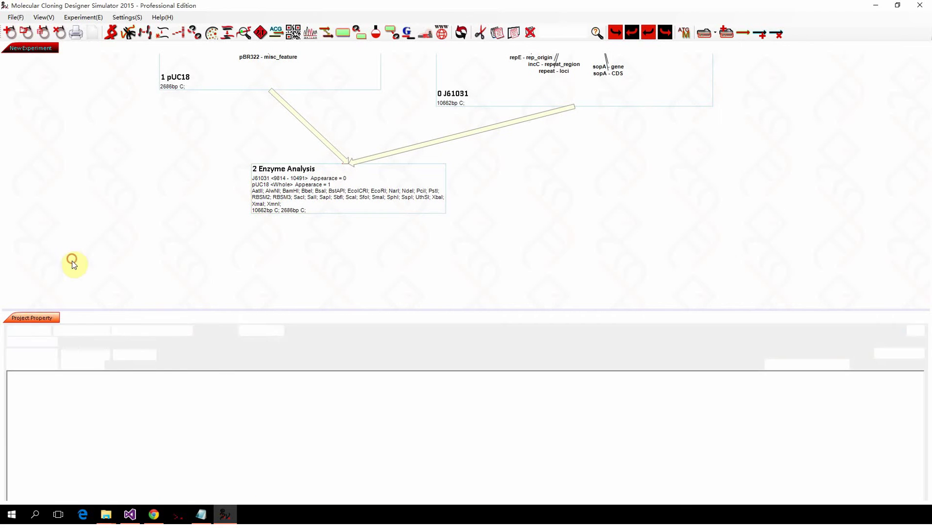
left_click(33, 360)
left_click(63, 322)
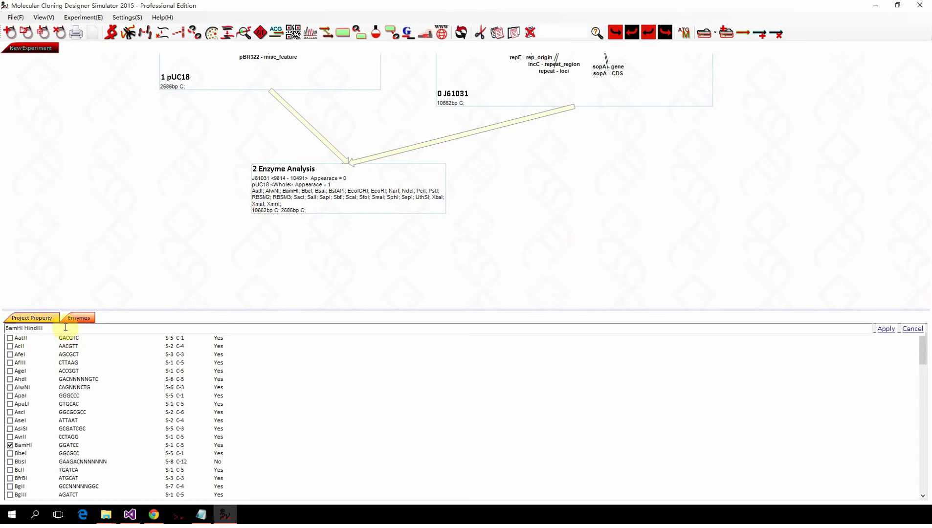
triple_click(65, 328)
key("ctrl+v")
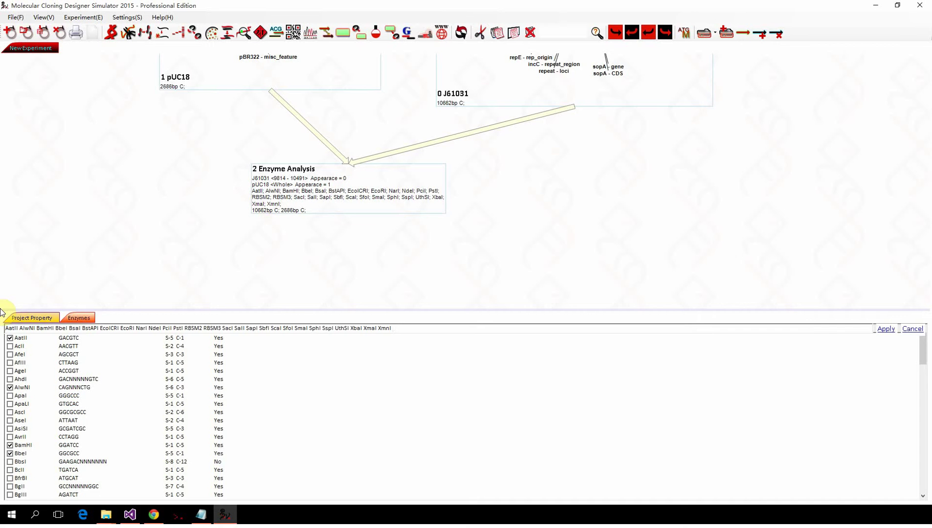
key("Return")
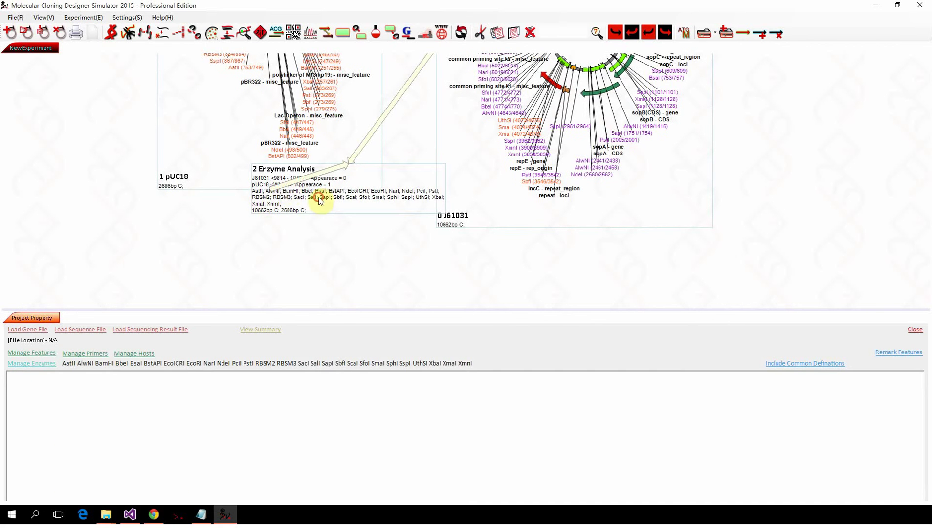
Move the Enzyme Analysis node further down the diagram and select the pUC18 node.
left_click_drag(322, 198, 333, 292)
scroll(333, 291, "up", 5)
left_click(279, 128)
scroll(272, 146, "down", 1)
scroll(272, 146, "up", 2)
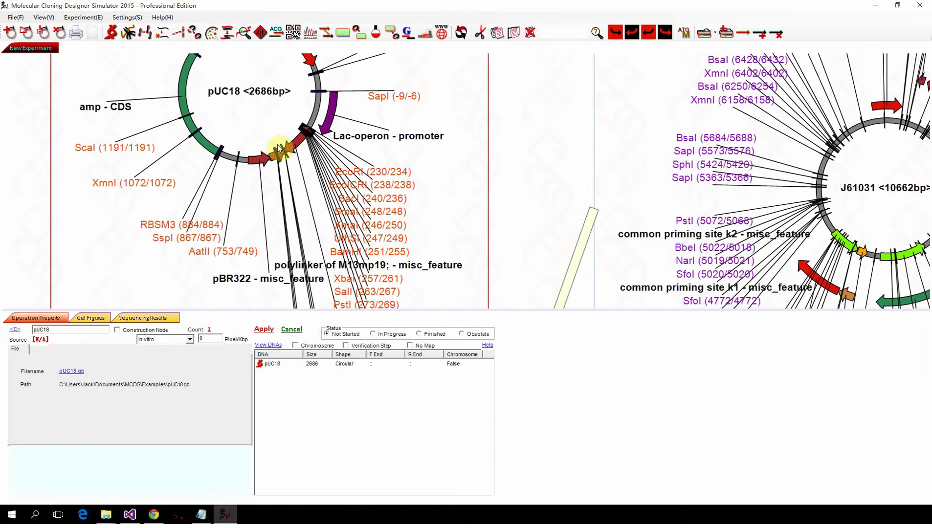
scroll(292, 146, "down", 2)
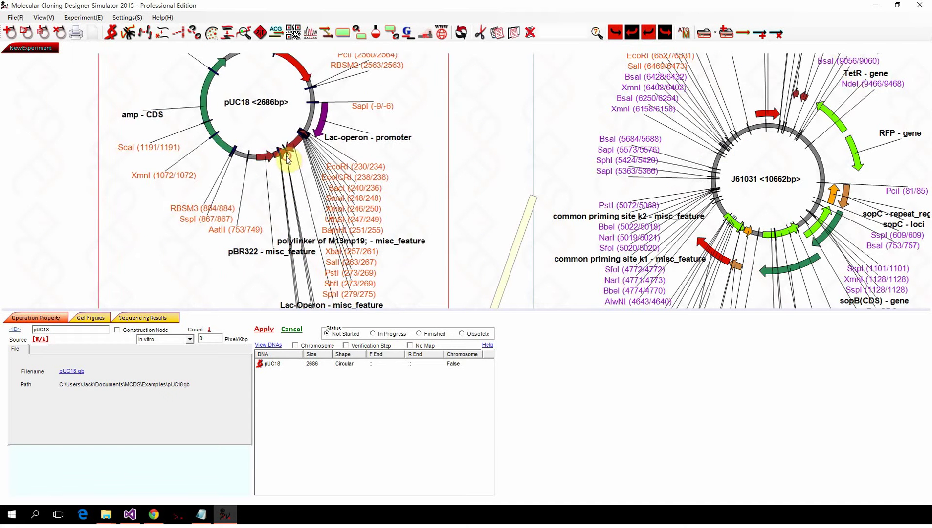
Try map scales of 500, 300 and 700 Pixel/Kbp for the pUC18 node.
double_click(219, 339)
type("300")
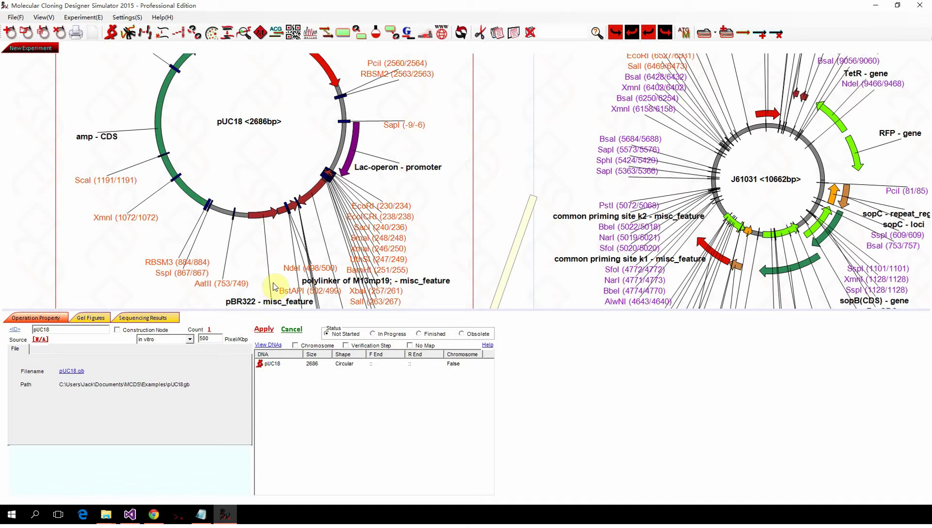
double_click(206, 339)
type("500")
double_click(206, 339)
type("300")
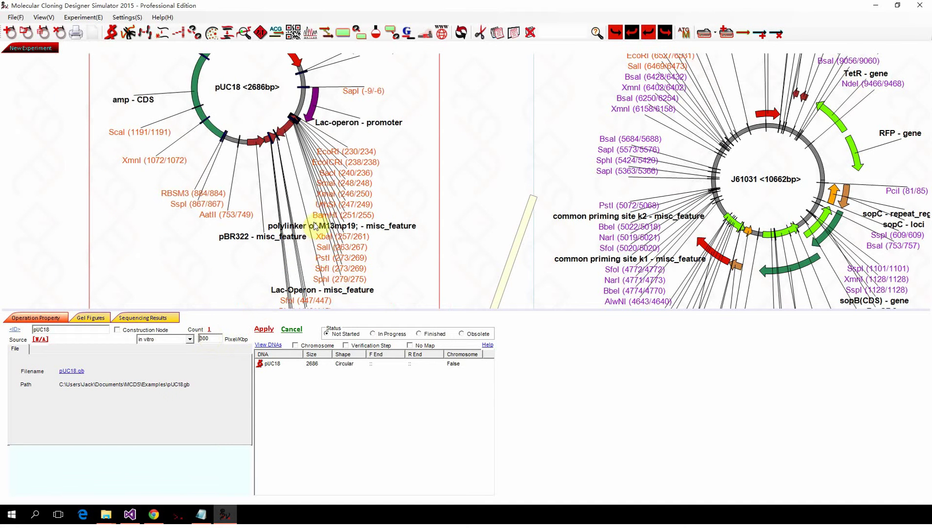
left_click(222, 336)
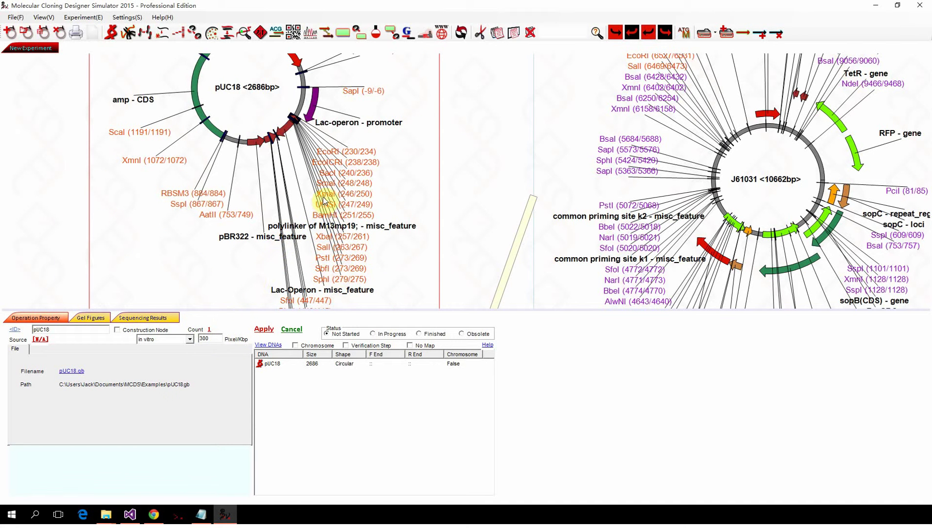
double_click(207, 338)
type("700")
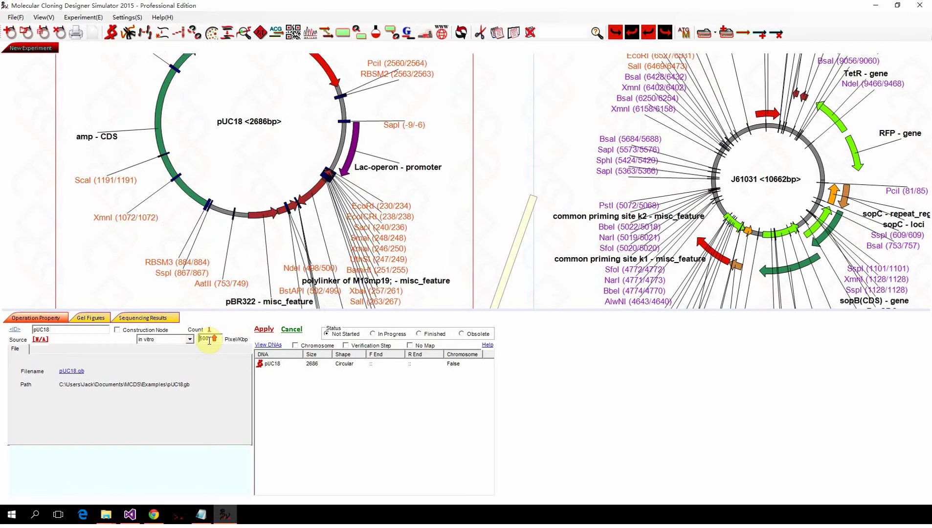
Set the pUC18 map scale to 1100 Pixel/Kbp and inspect the cut sites around the polylinker.
scroll(289, 241, "down", 3)
scroll(293, 221, "down", 3)
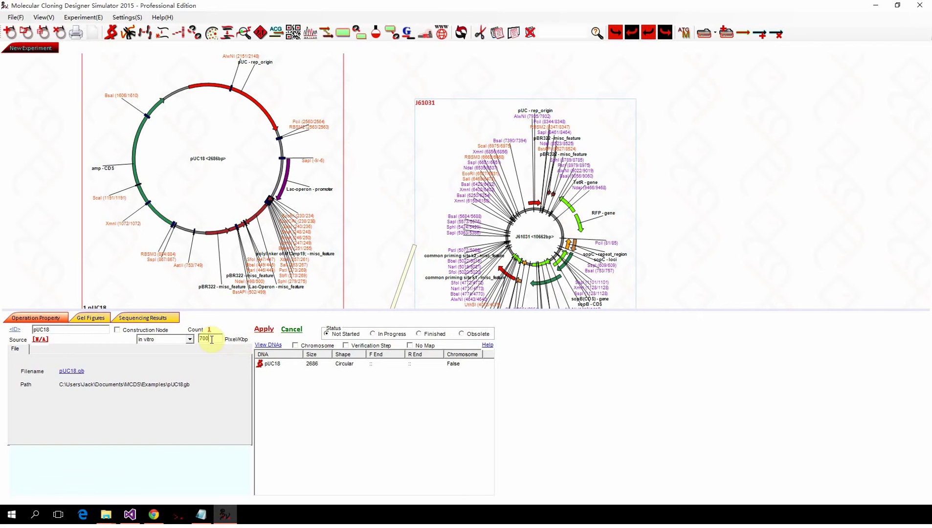
scroll(211, 339, "up", 8)
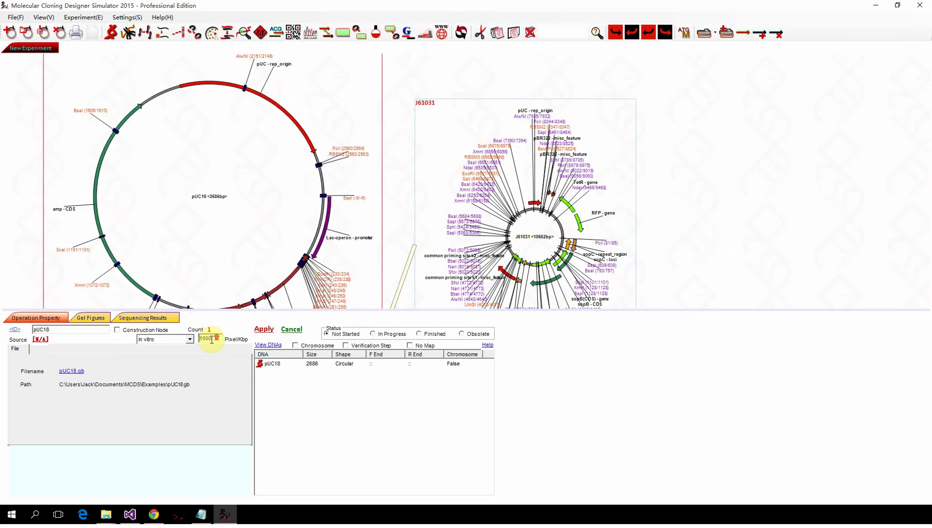
scroll(211, 340, "down", 12)
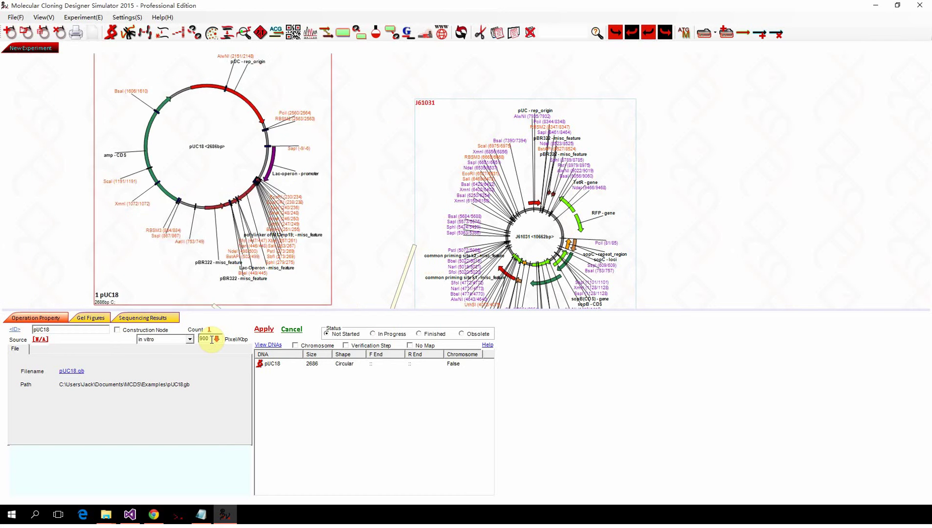
scroll(212, 340, "up", 5)
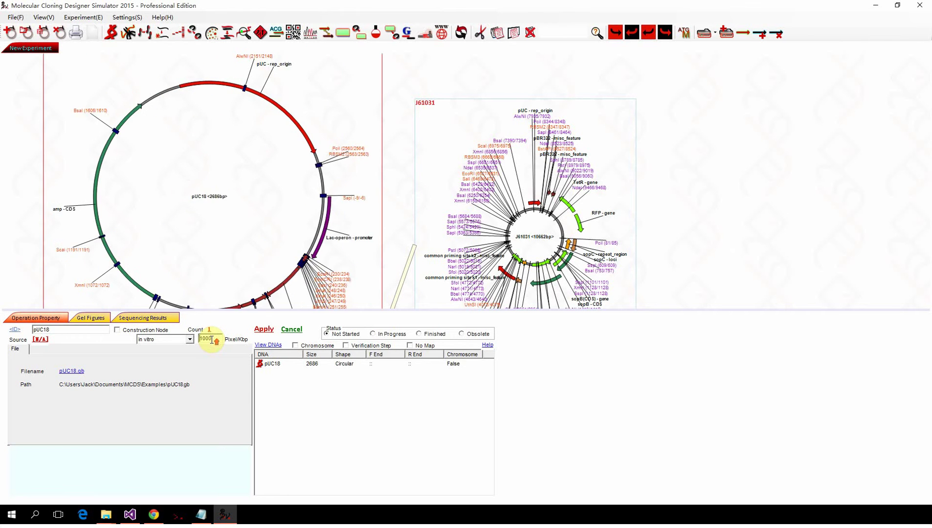
scroll(211, 339, "up", 3)
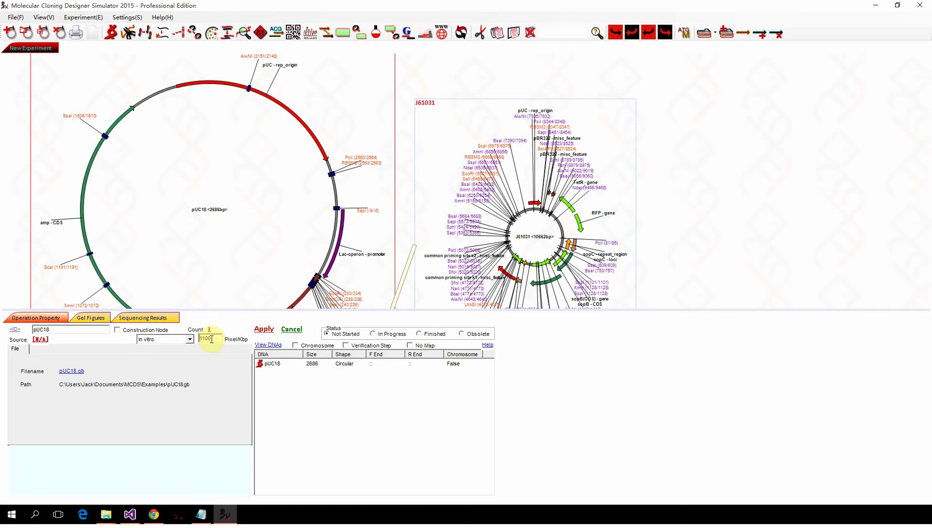
scroll(448, 163, "down", 3)
scroll(360, 151, "up", 5)
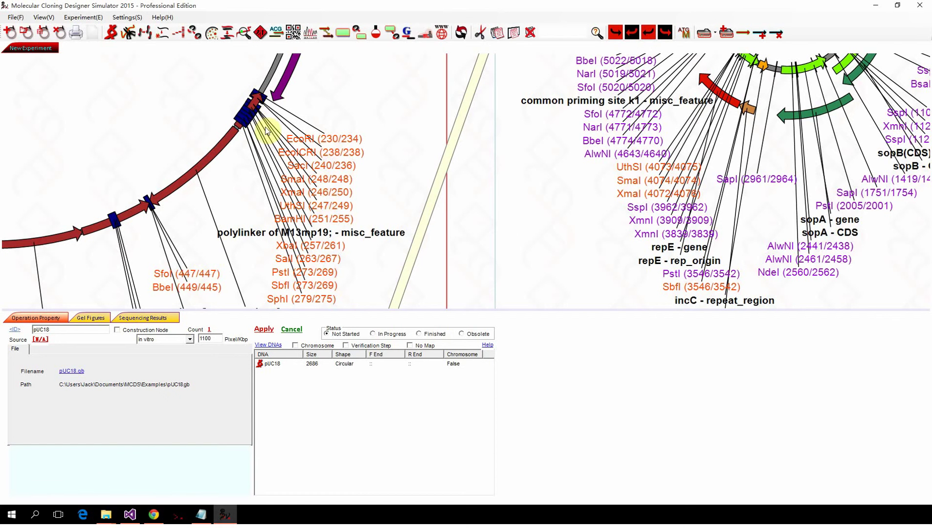
scroll(313, 230, "down", 3)
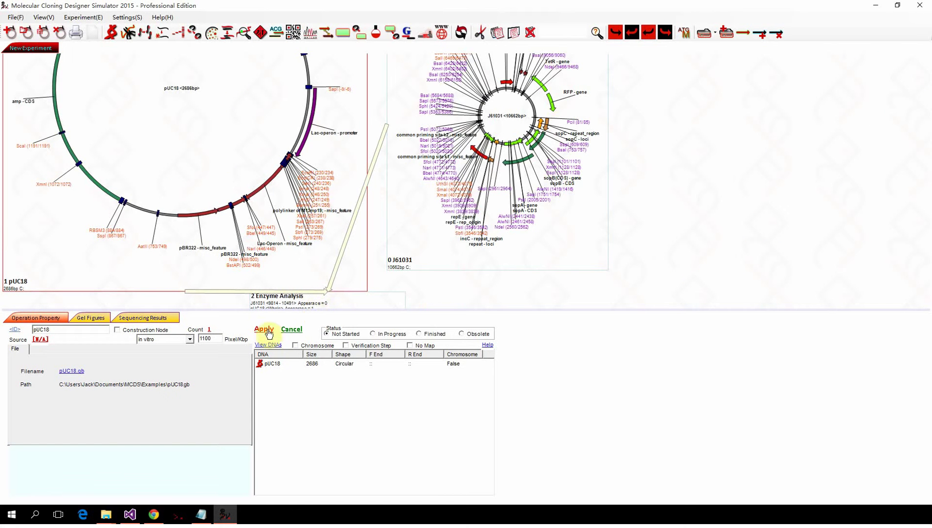
Open the DNA sequence and map view of pUC18 and enlarge its display area.
left_click(269, 346)
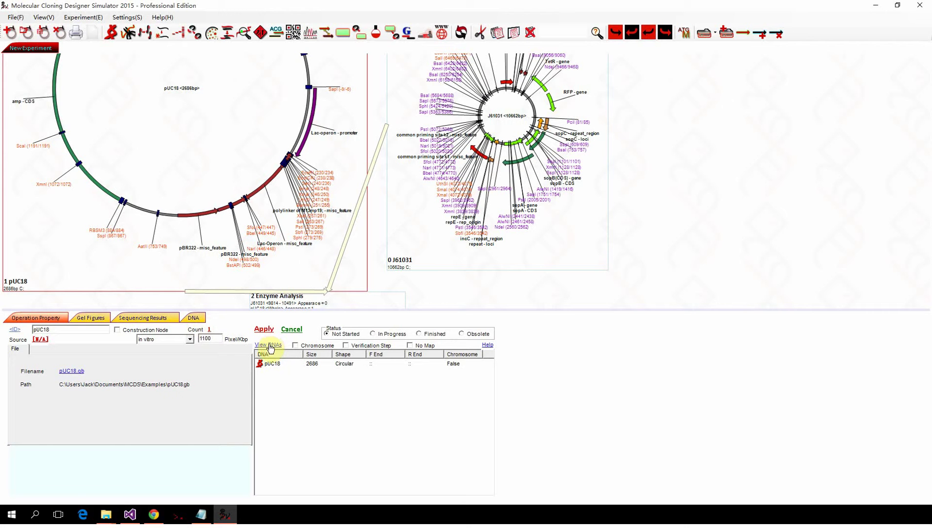
left_click(200, 319)
left_click_drag(221, 311, 252, 79)
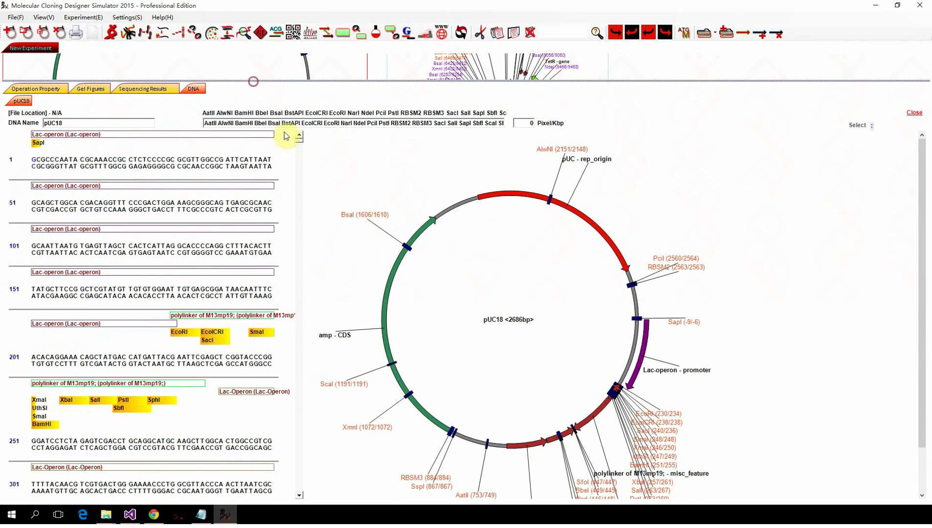
Locate the EcoRI, SalI and SphI recognition sites and the base at position 253 in the pUC18 sequence.
left_click(660, 417)
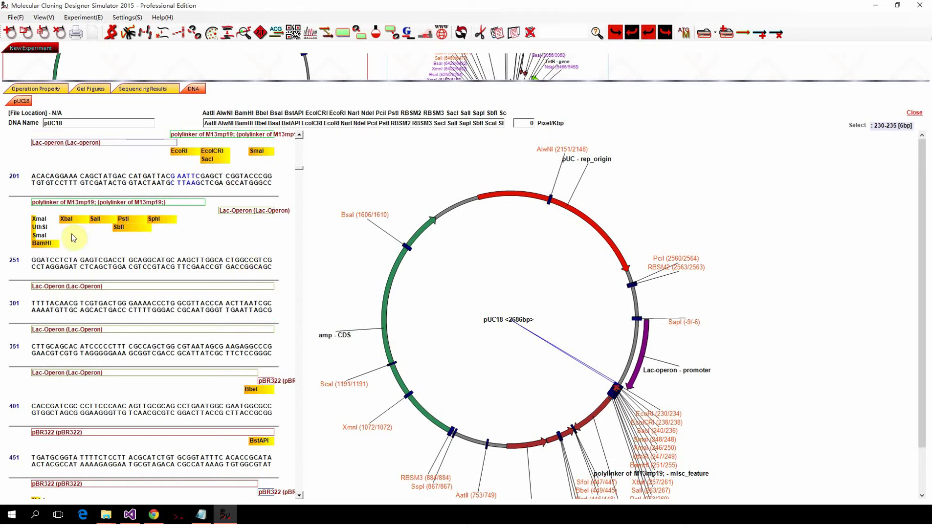
left_click(43, 263)
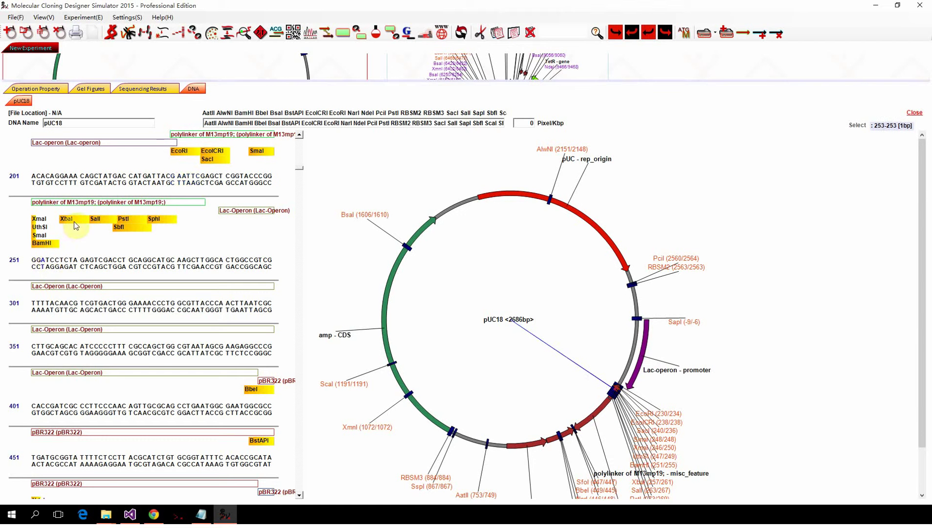
left_click(96, 219)
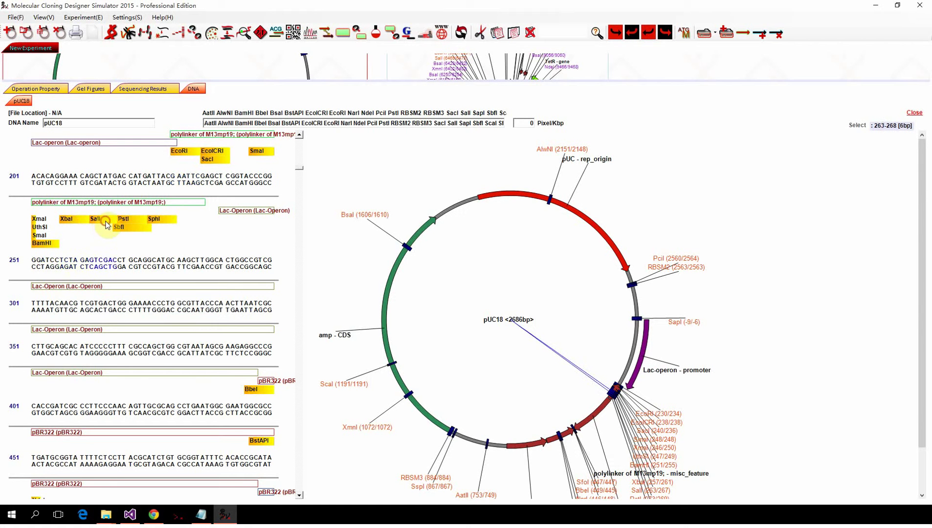
left_click(154, 221)
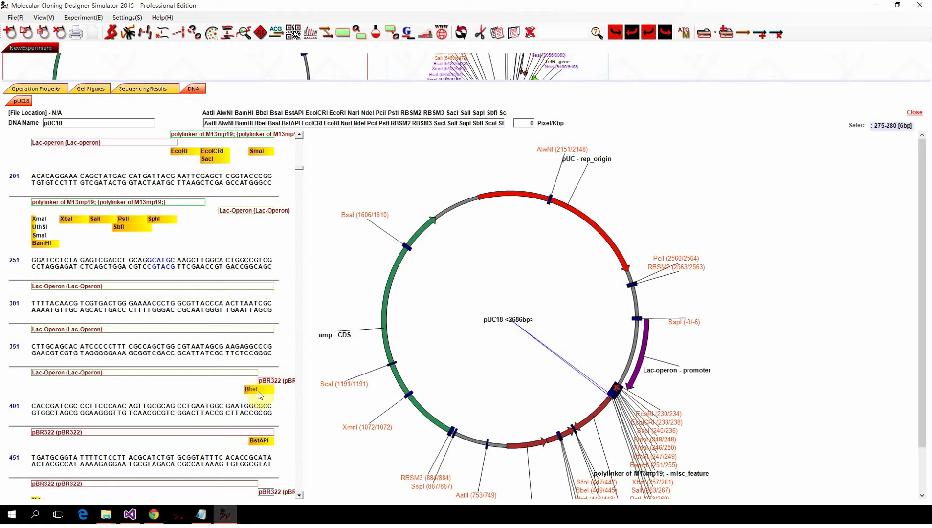
Locate the BbeI, EcoRI and XbaI recognition sites in the pUC18 sequence.
left_click(259, 395)
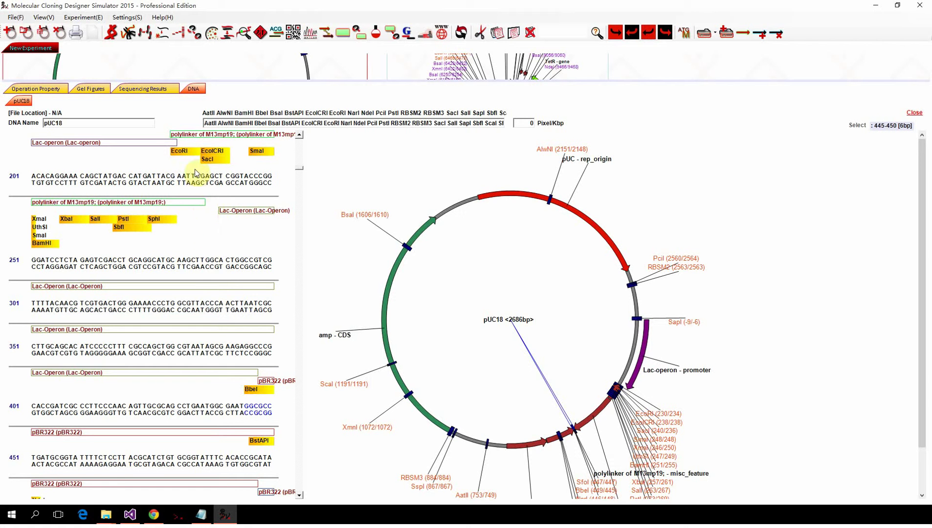
left_click(179, 151)
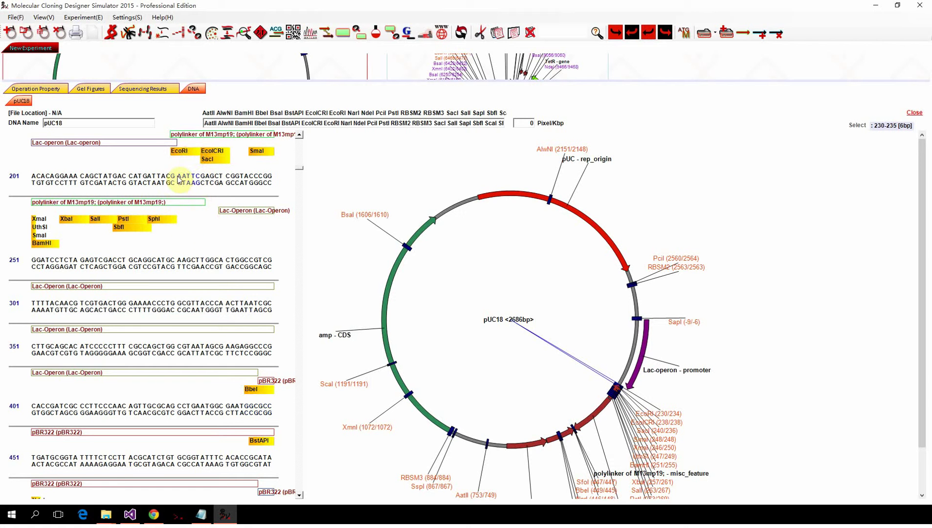
left_click(68, 221)
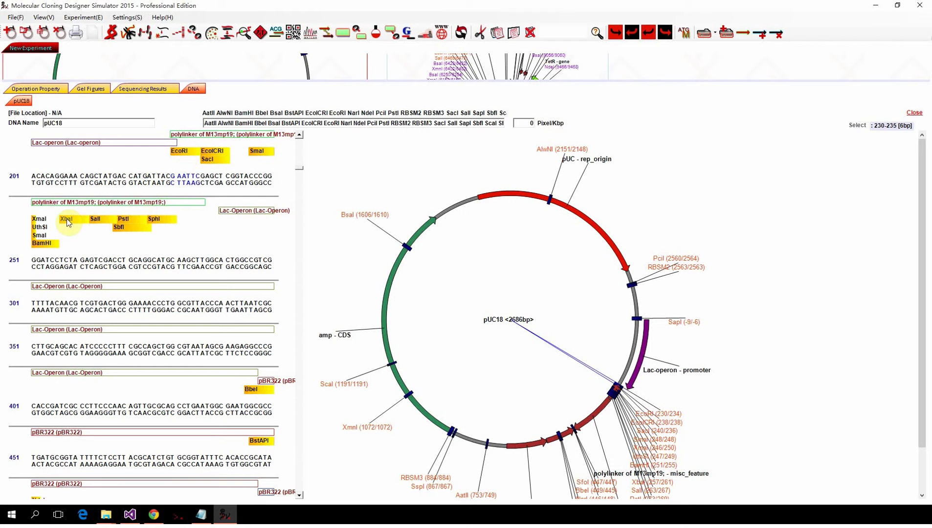
Shrink the DNA display area and move the Enzyme Analysis node away from the pUC18 map.
left_click_drag(250, 81, 292, 415)
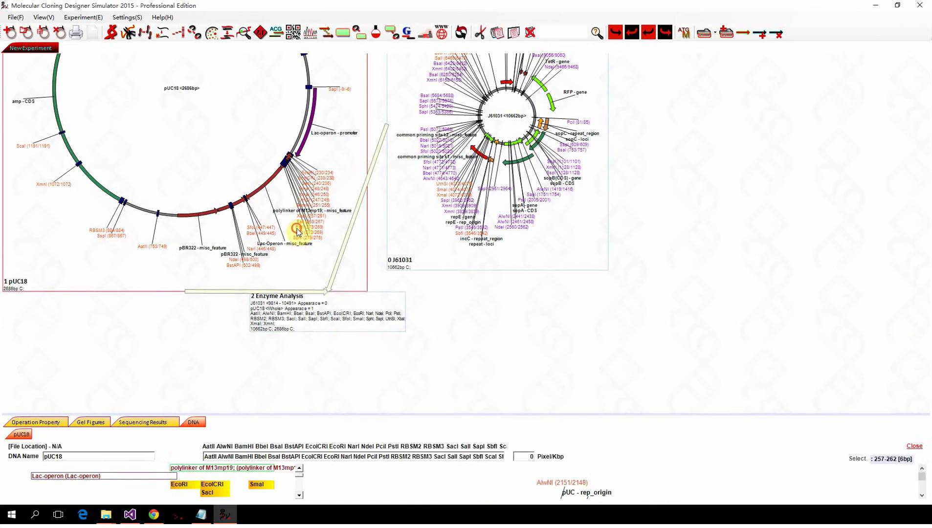
left_click_drag(346, 306, 408, 327)
scroll(408, 327, "down", 3)
Set the pUC18 map scale to 300 Pixel/Kbp and slightly enlarge the property area.
left_click(329, 271)
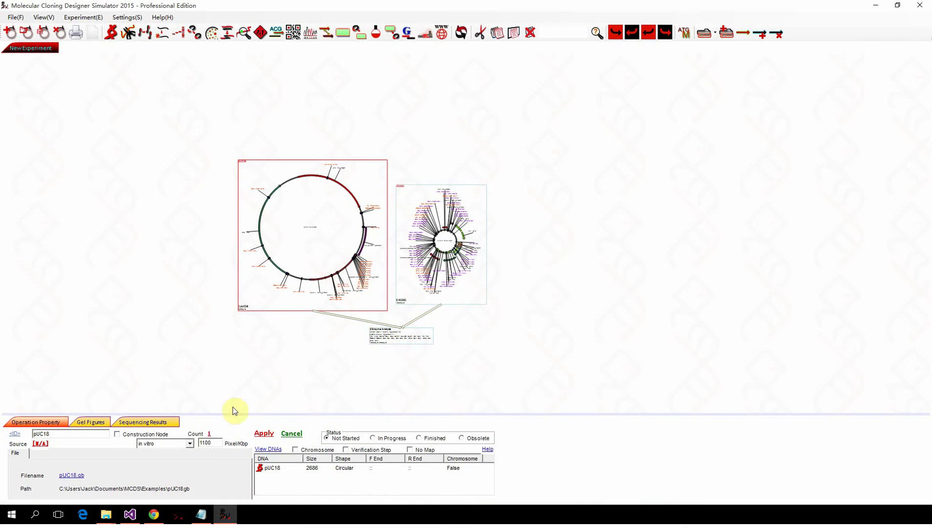
scroll(211, 442, "down", 8)
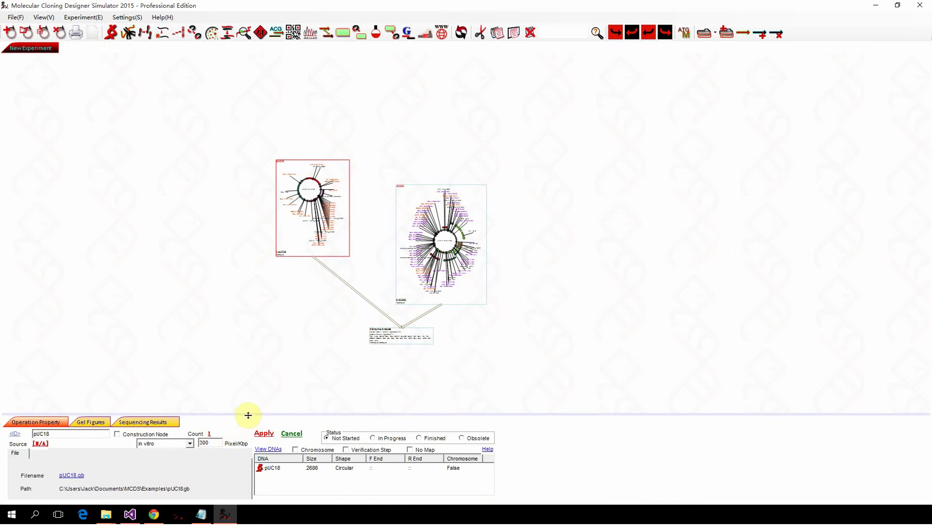
left_click_drag(248, 415, 253, 388)
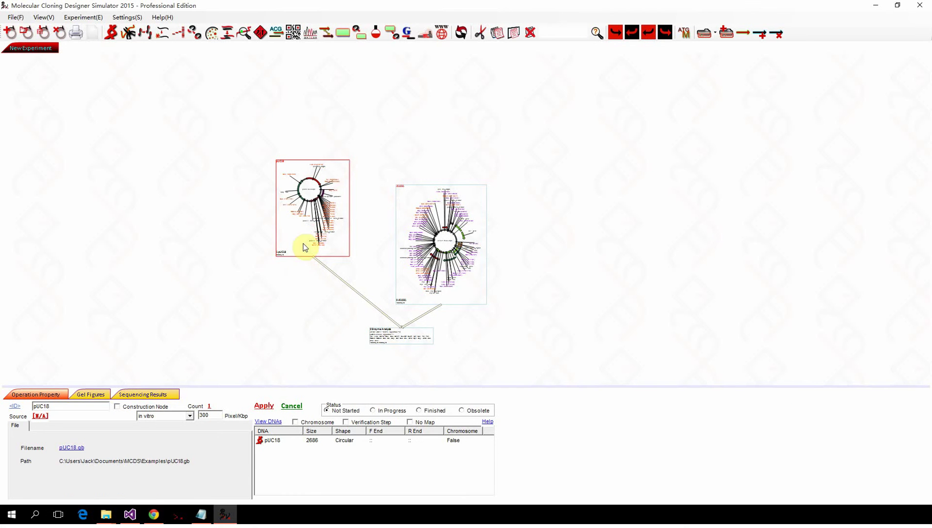
Try selecting the pUC18 and J61031 nodes together, and clear the selection.
scroll(291, 176, "up", 5)
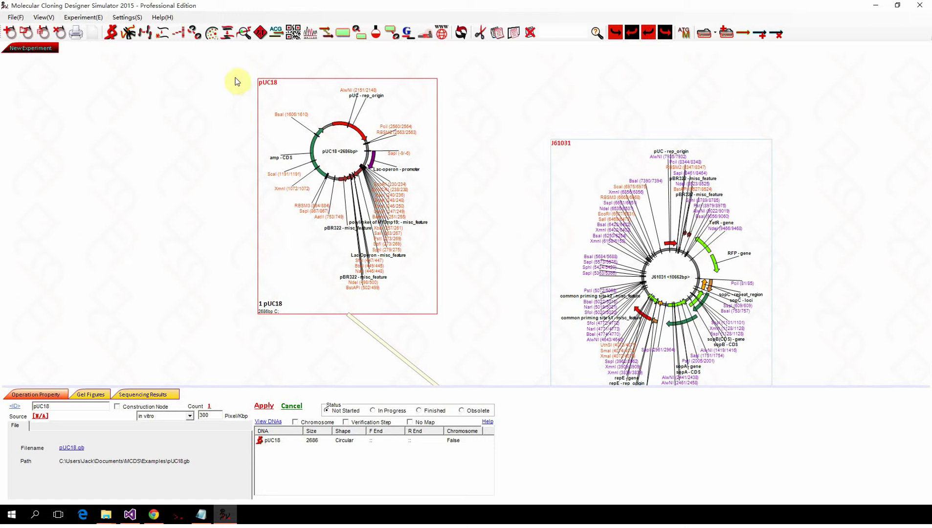
left_click(235, 172)
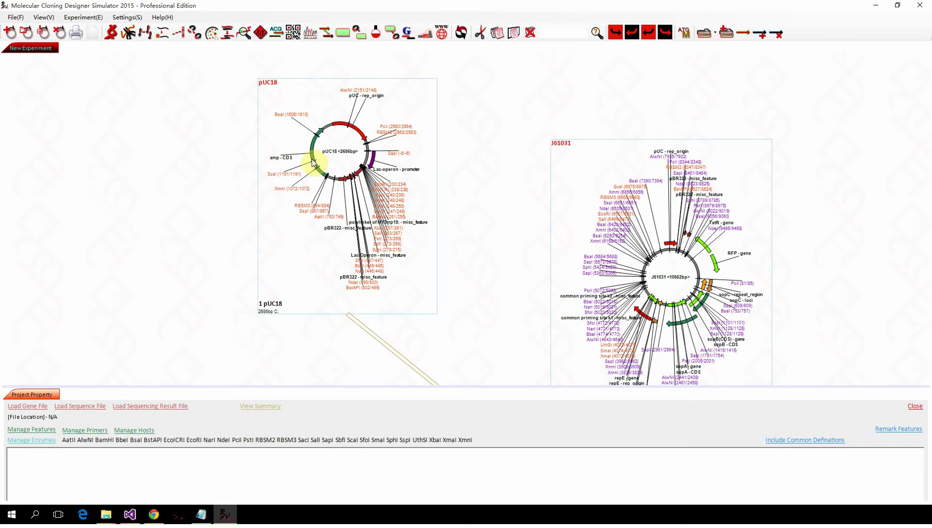
left_click(313, 161)
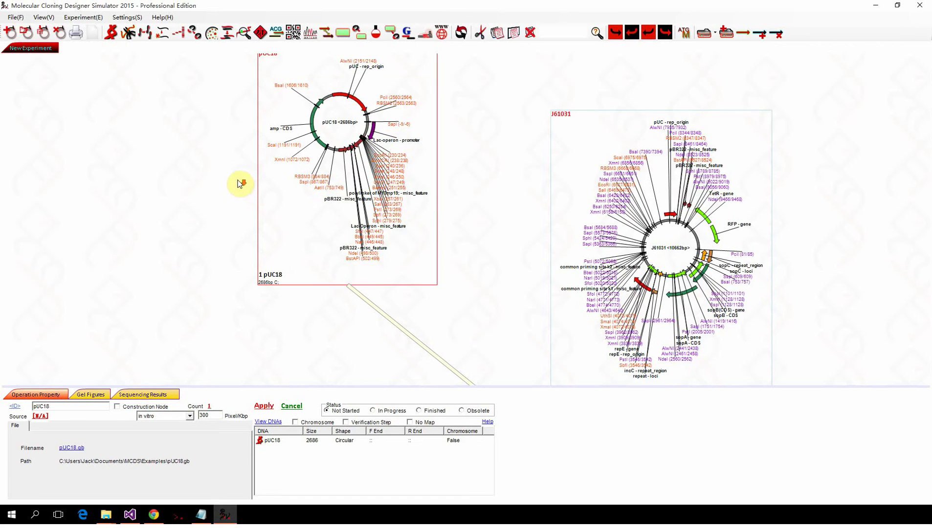
left_click(588, 203, "ctrl")
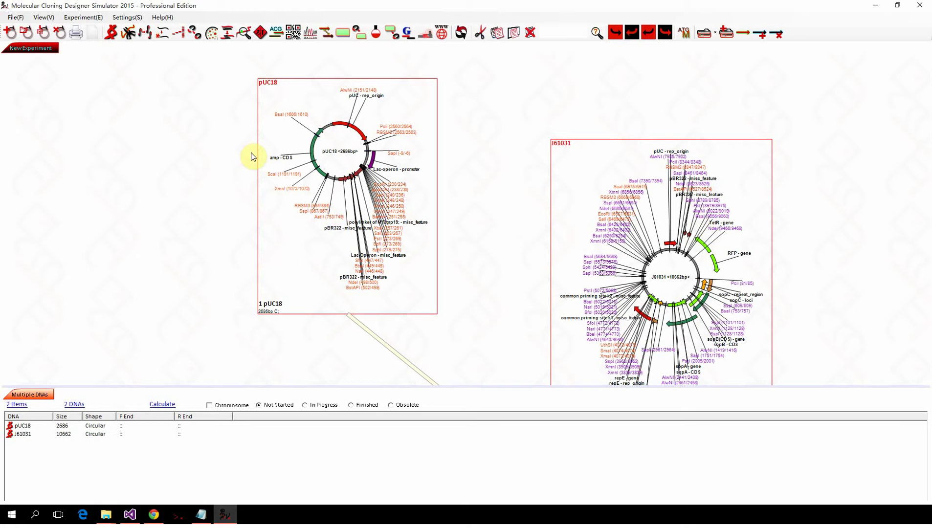
left_click(219, 152)
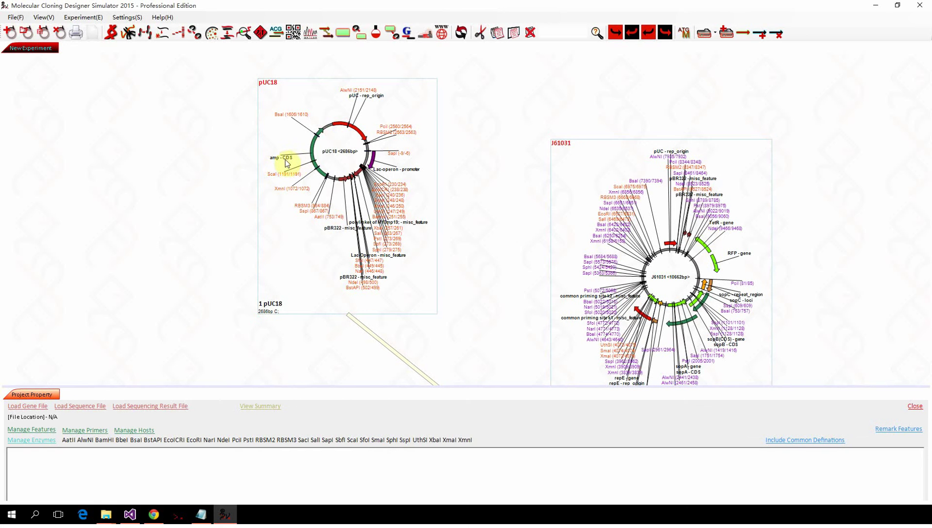
Add an Enzyme Digestion operation with only the pUC18 node as its source.
left_click(306, 170)
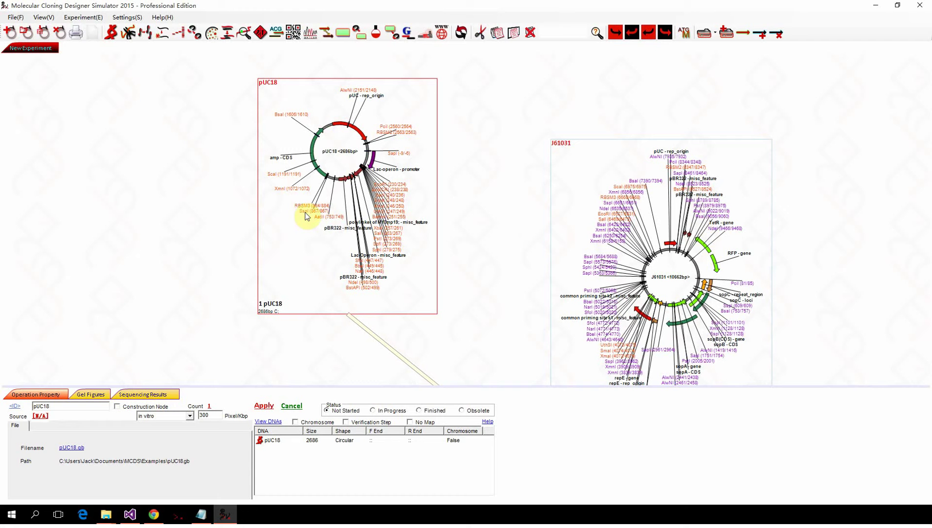
left_click(83, 17)
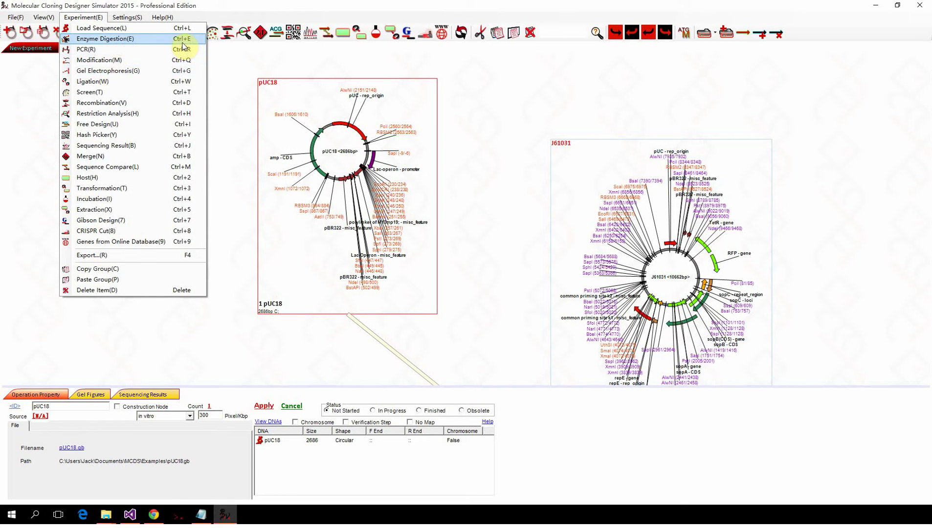
left_click(311, 152)
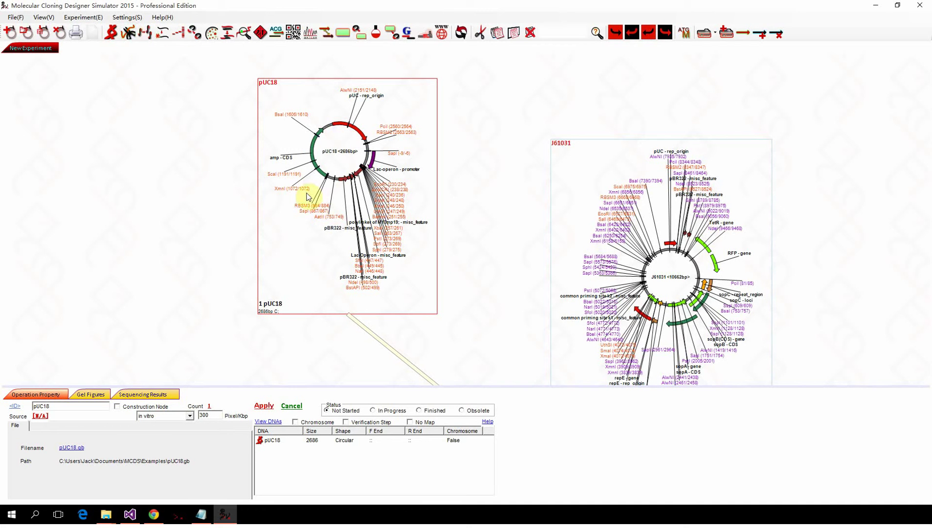
left_click(127, 34)
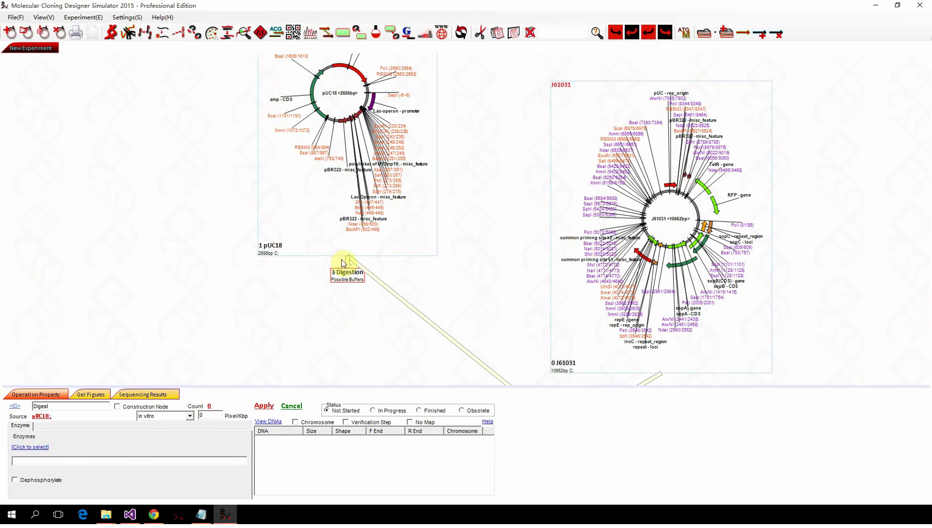
Enlarge the property area and specify EcoRI and XbaI as the enzymes of the digestion.
scroll(345, 279, "up", 3)
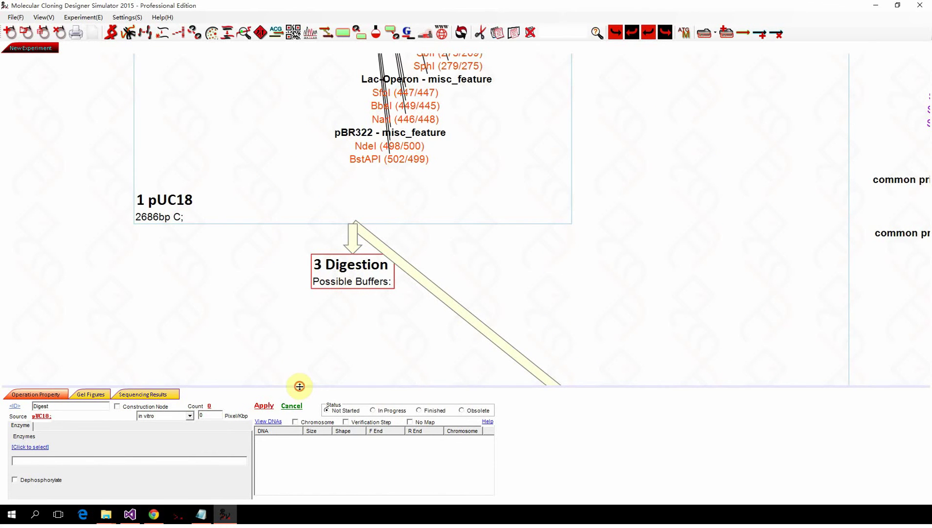
left_click_drag(300, 387, 308, 334)
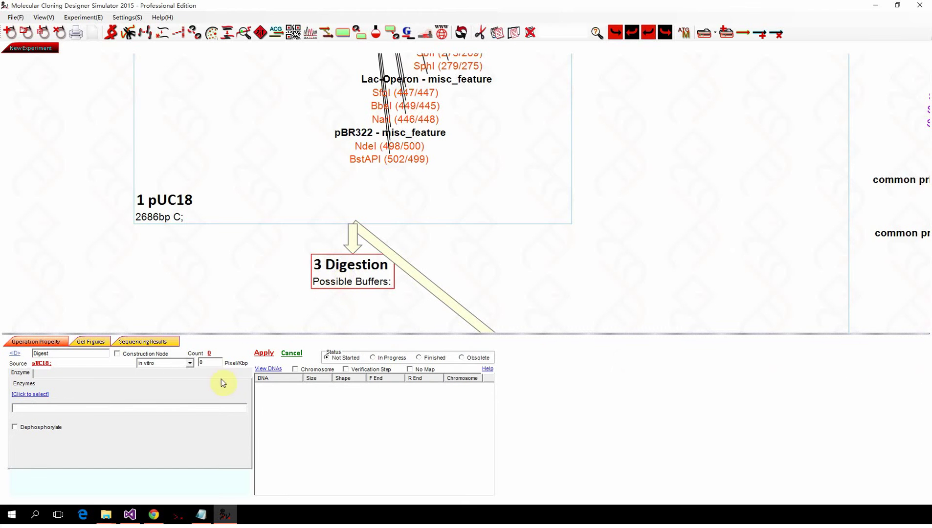
left_click(183, 408)
type("Ec")
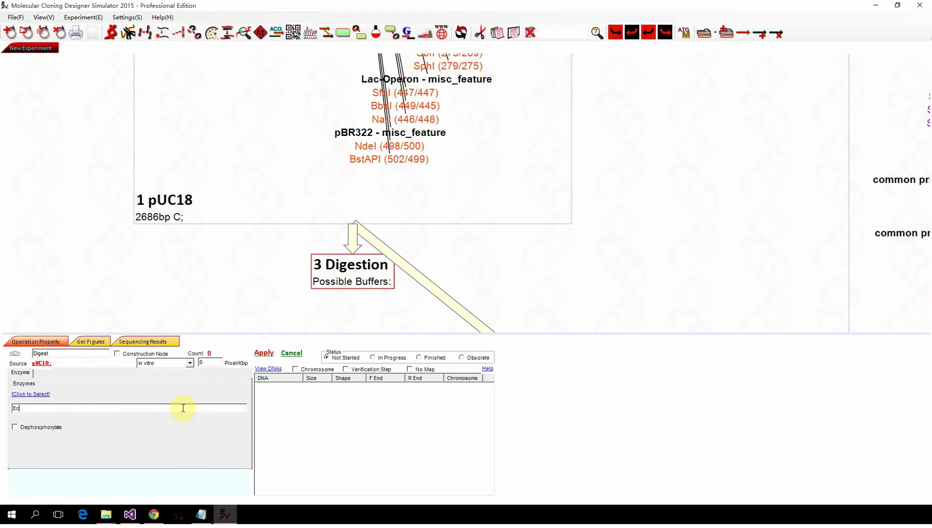
type("oRI XbaI")
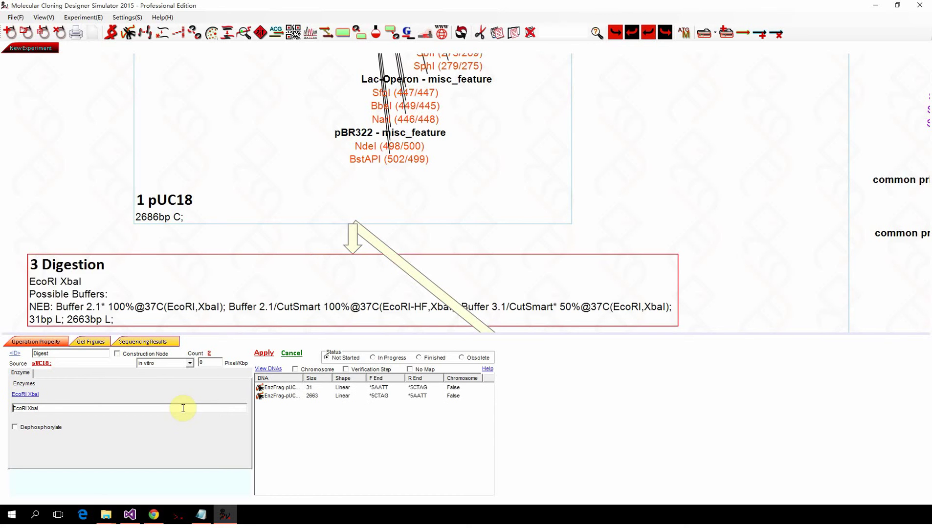
Move the Digestion node away from the arrow linking pUC18 to the Enzyme Analysis node.
scroll(208, 301, "down", 2)
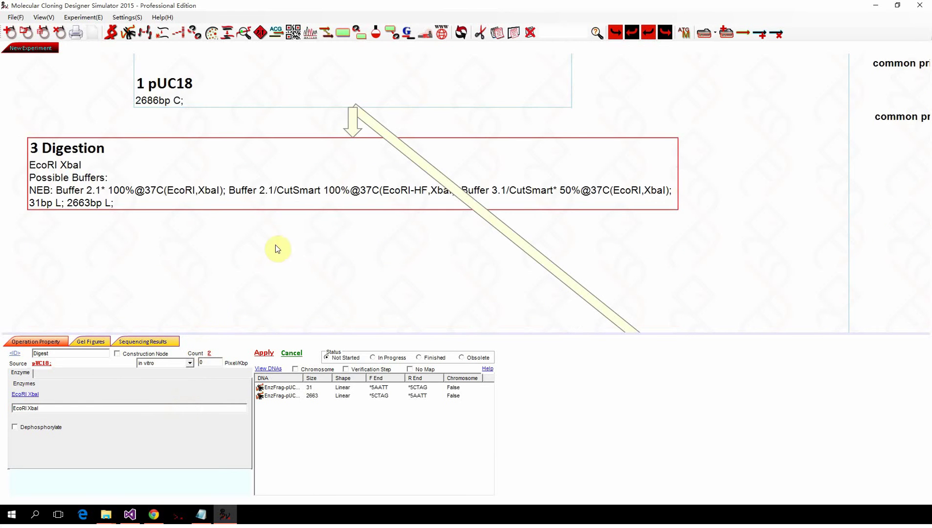
scroll(303, 237, "down", 2)
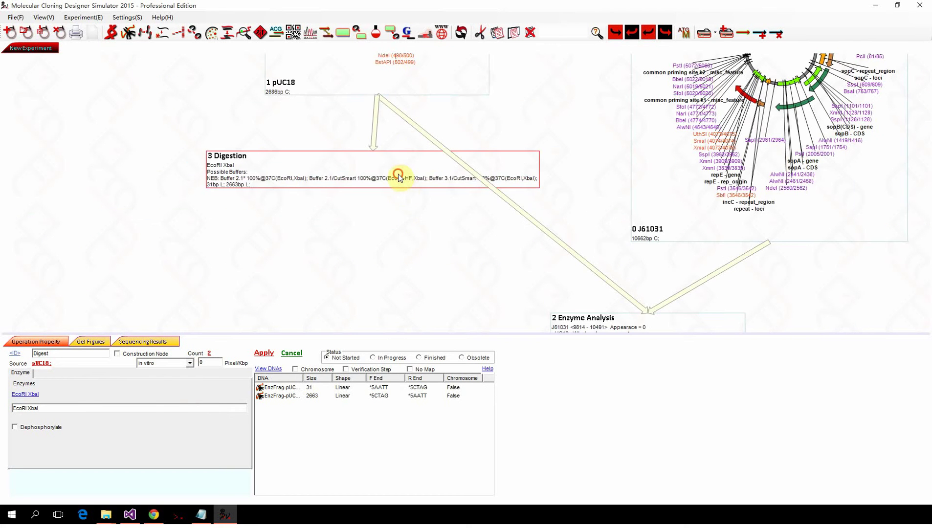
left_click_drag(399, 177, 358, 209)
Examine the sizes and end overhangs of the two EcoRI/XbaI digestion fragments.
left_click(288, 388)
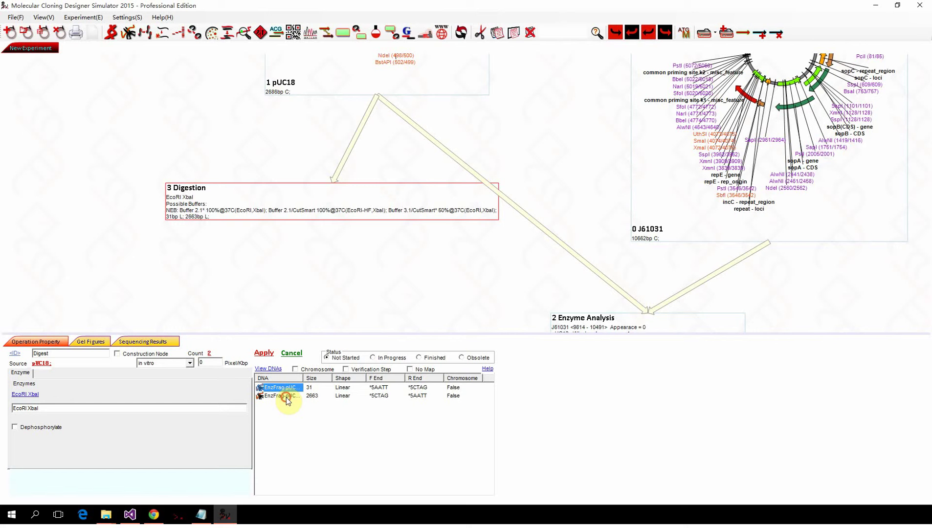
left_click(287, 398)
left_click(285, 387)
left_click(290, 397)
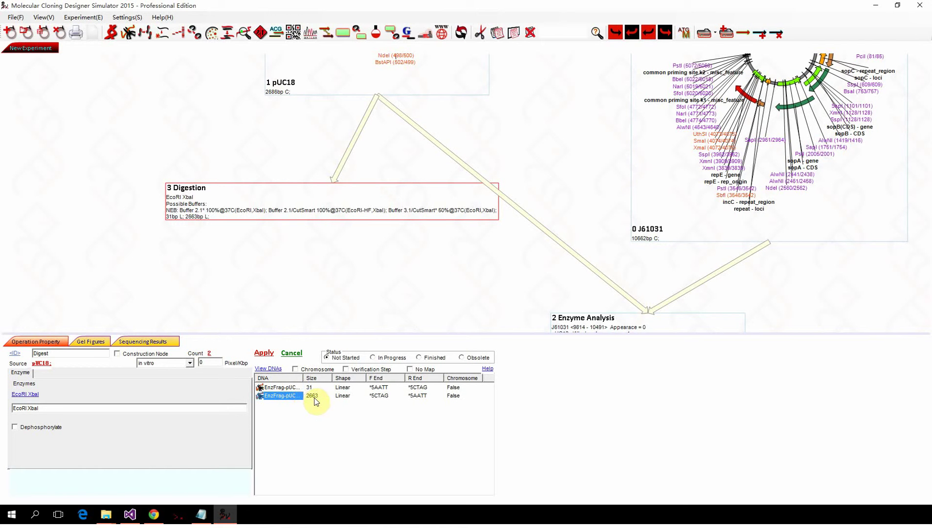
left_click(372, 390)
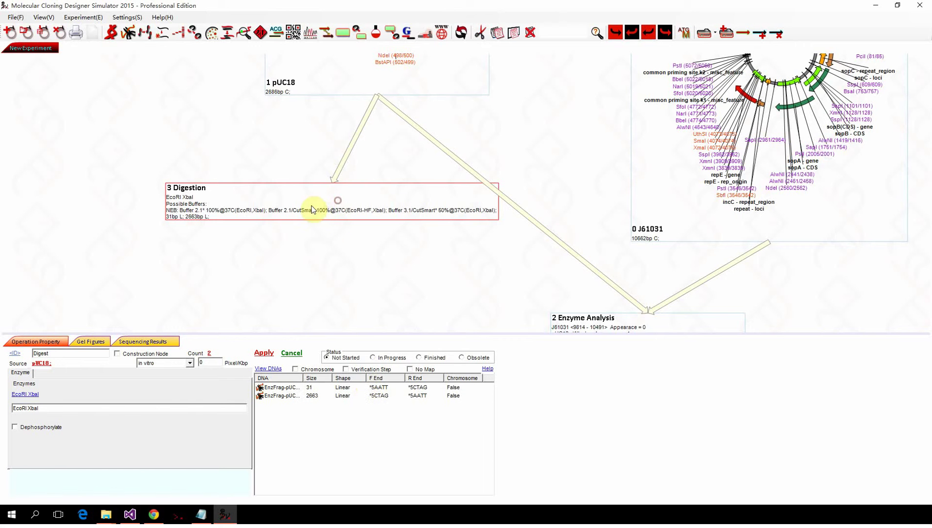
Enable dephosphorylation for the digestion and move its node slightly up towards the pUC18 node.
left_click(15, 427)
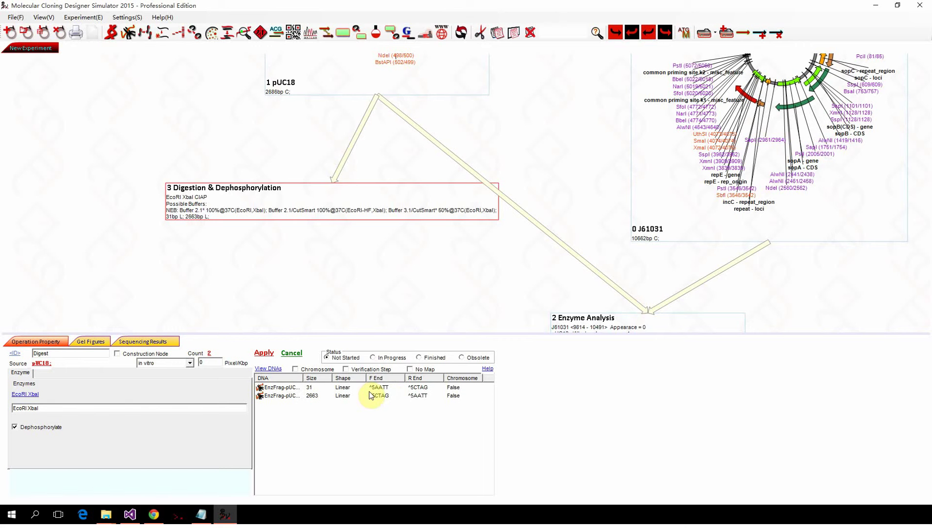
left_click_drag(339, 213, 336, 194)
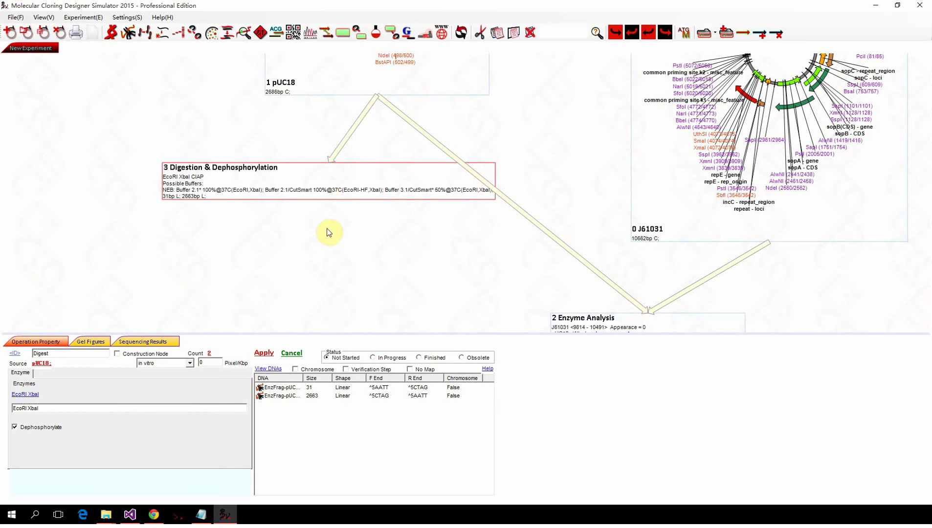
scroll(261, 169, "up", 2)
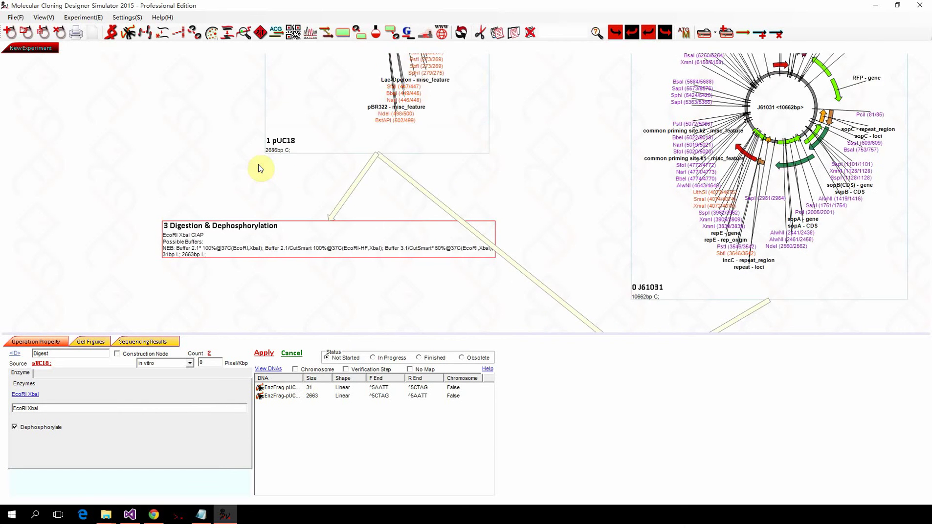
scroll(261, 169, "down", 1)
left_click(316, 212)
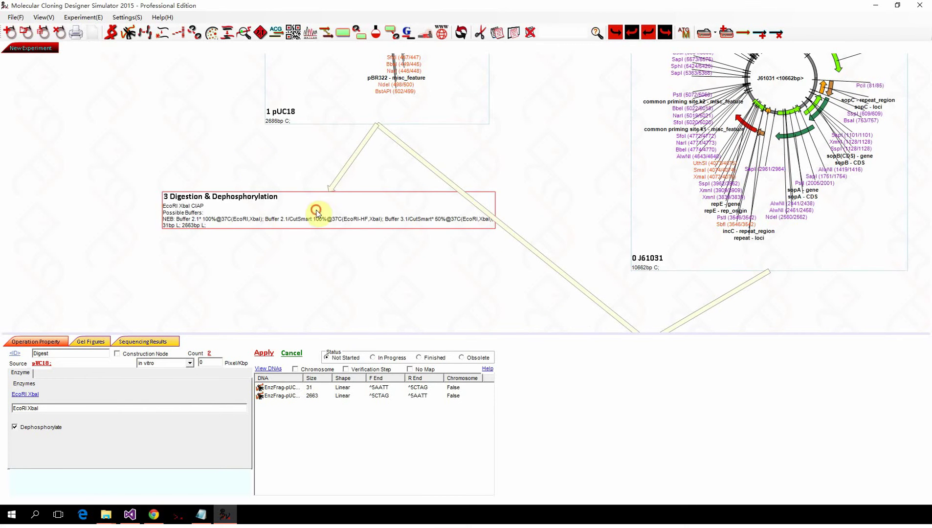
left_click_drag(316, 212, 313, 193)
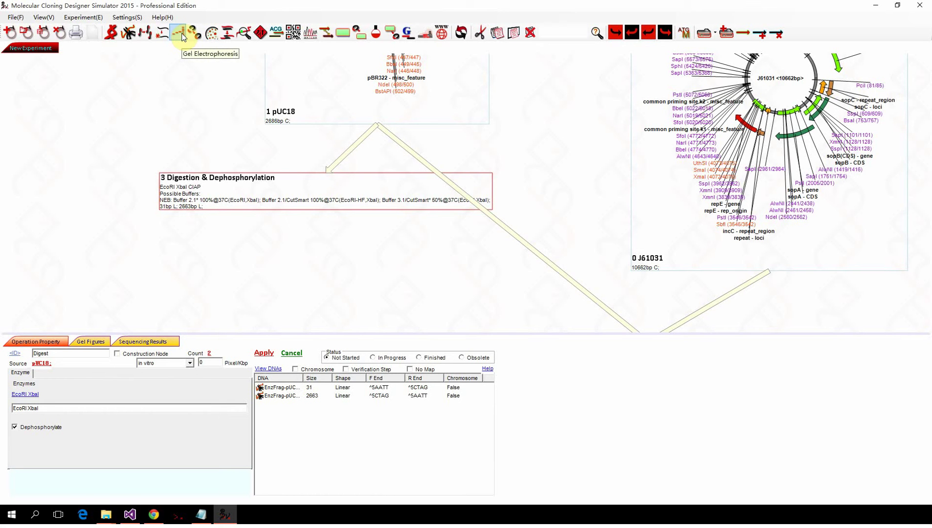
Add a Gel Electrophoresis operation with the Digestion & Dephosphorylation node as its source.
left_click(83, 17)
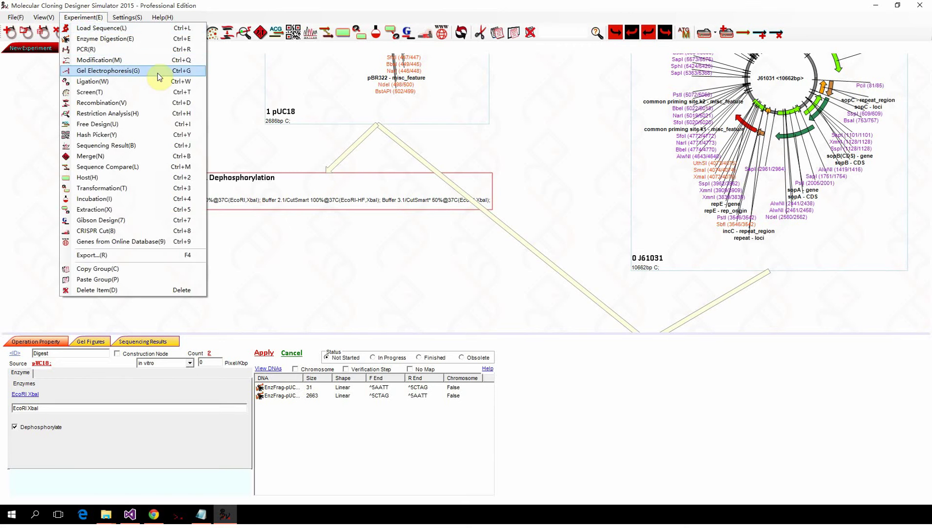
left_click(320, 197)
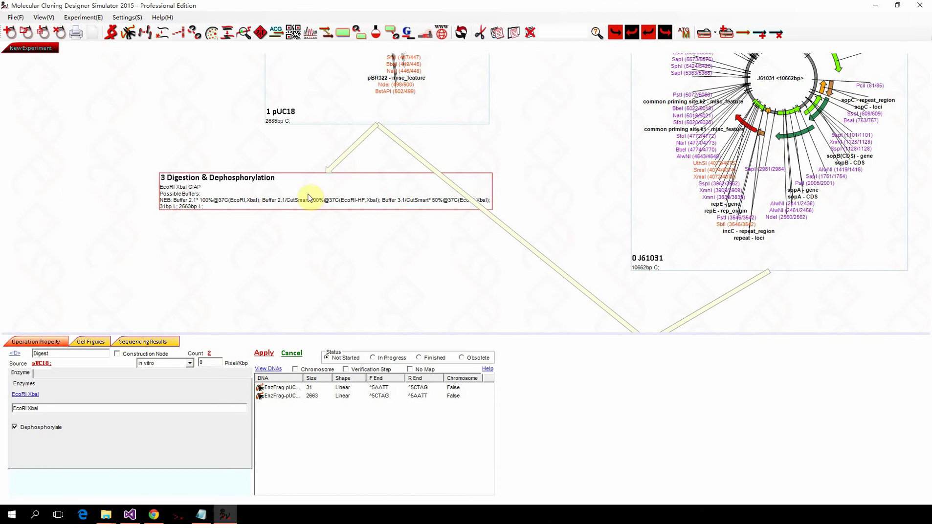
left_click(305, 230)
left_click(304, 194)
key("alt+e")
key("g")
Choose the 2663 bp fragment for the gel extraction, setting the size range from 2663 to 2663.
scroll(318, 236, "down", 2)
scroll(318, 235, "down", 2)
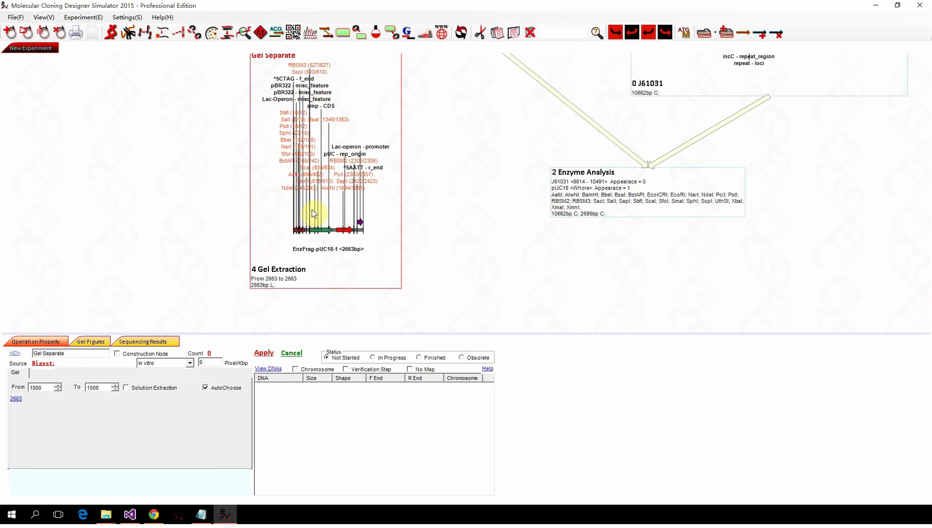
scroll(313, 198, "up", 1)
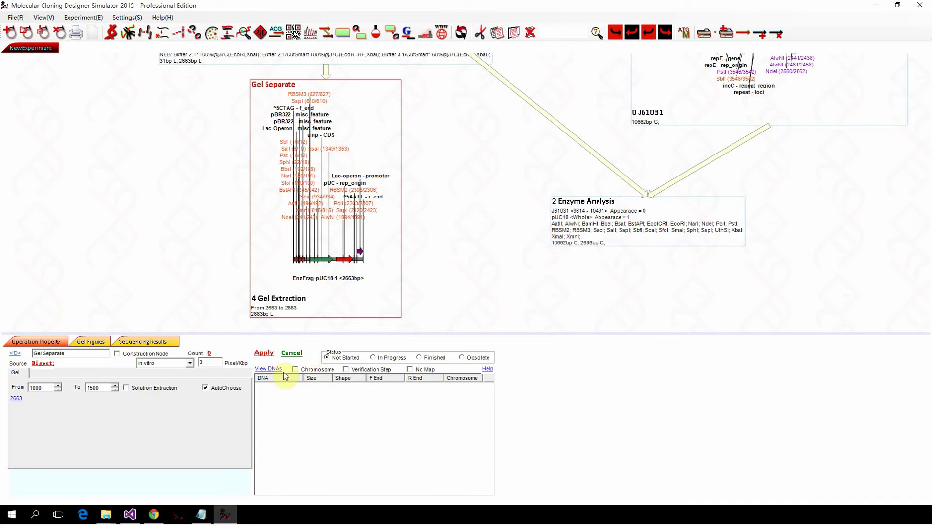
left_click(19, 400)
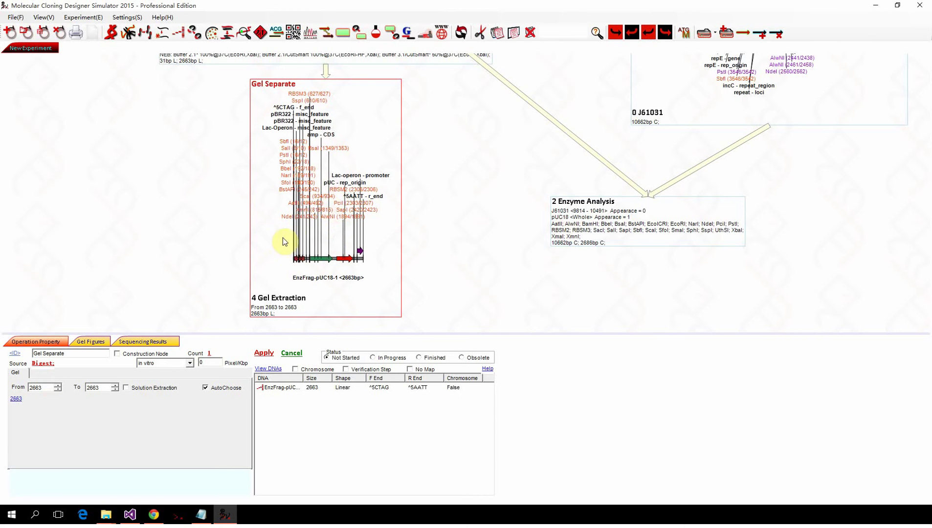
Move the Enzyme Analysis node slightly closer to the pUC18 and J61031 nodes.
scroll(284, 241, "up", 1)
scroll(284, 242, "down", 2)
scroll(284, 242, "up", 1)
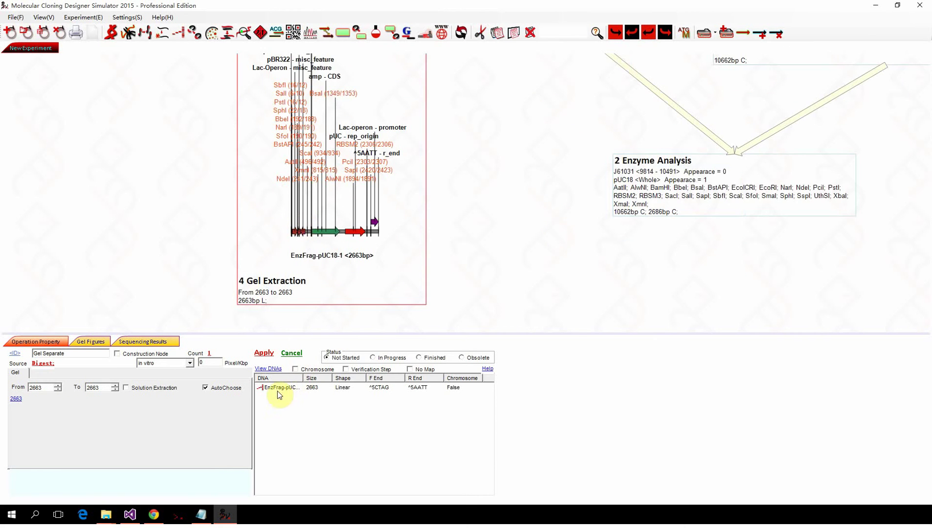
left_click(311, 253)
scroll(311, 254, "down", 2)
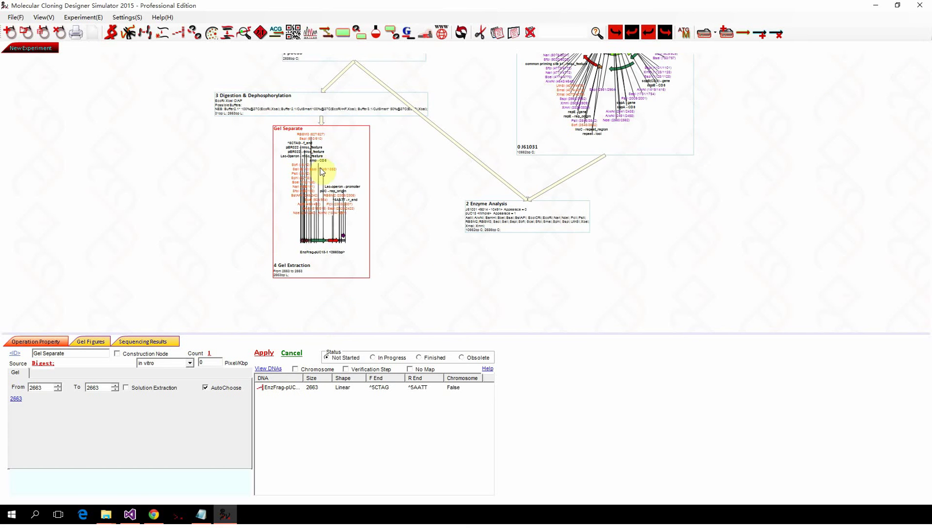
scroll(321, 196, "up", 1)
scroll(491, 222, "down", 1)
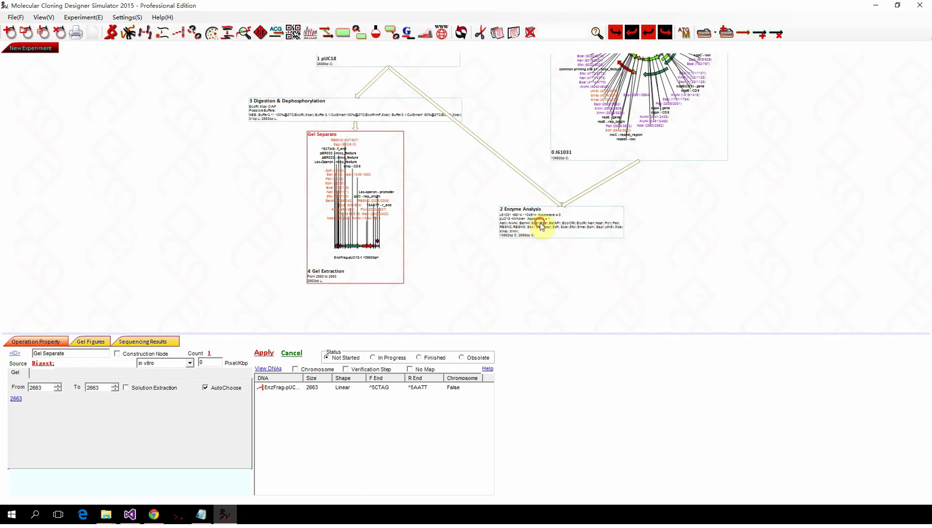
left_click(536, 226)
left_click_drag(544, 256, 541, 210)
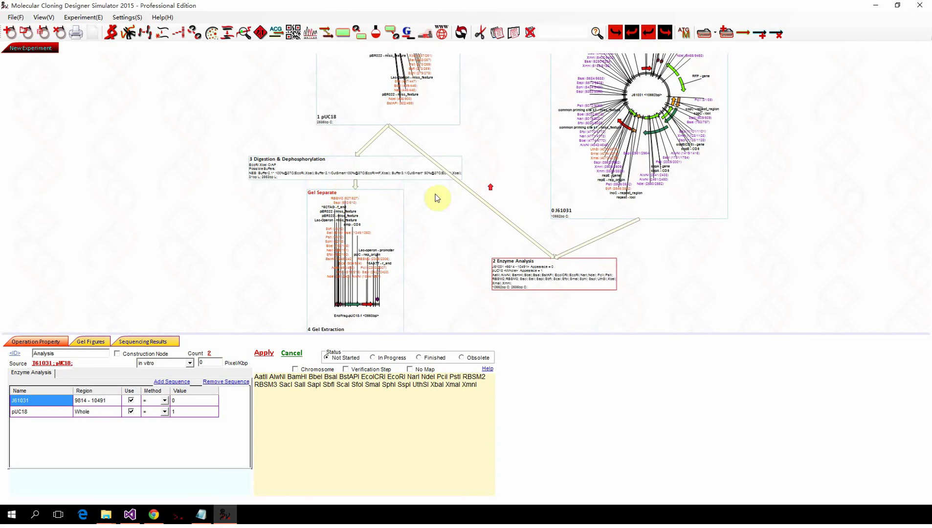
Examine the possible NEB buffers listed for the EcoRI/XbaI digestion in the Digestion & Dephosphorylation node.
left_click(316, 164)
scroll(316, 164, "up", 2)
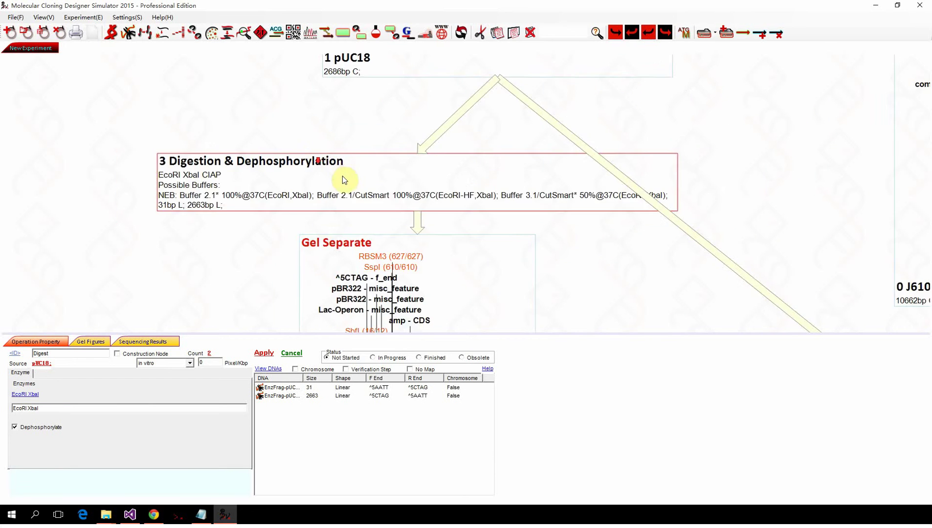
scroll(343, 177, "up", 2)
scroll(343, 177, "down", 1)
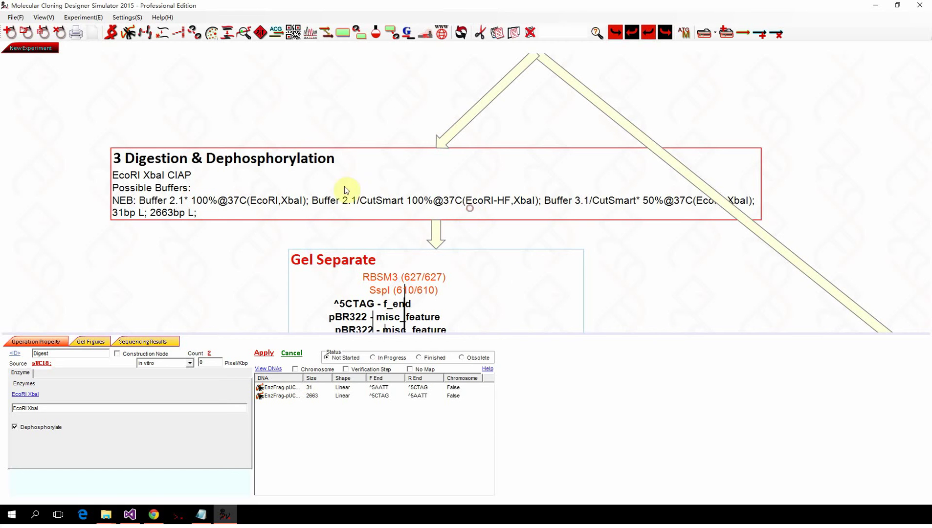
left_click(259, 106)
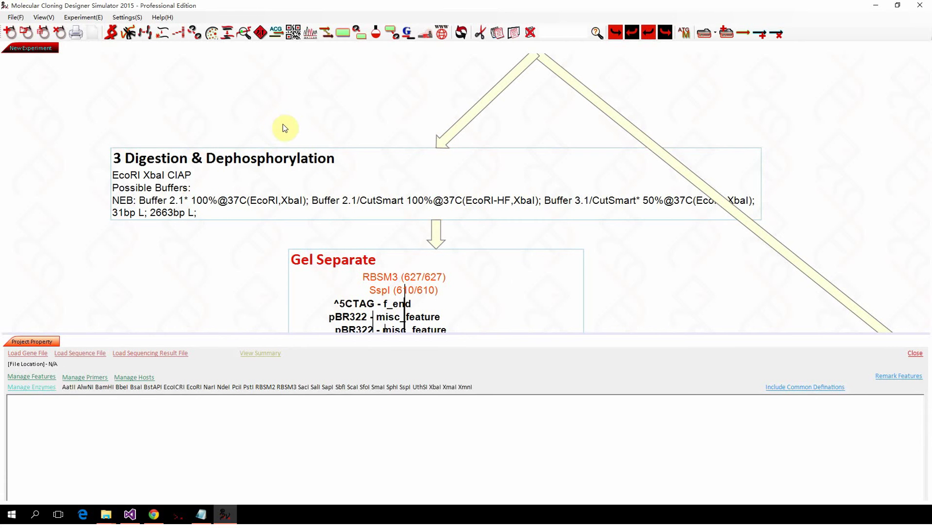
left_click(381, 179)
left_click(286, 109)
Open the digestion buffer management settings and look through the NEB enzyme entries.
left_click(128, 17)
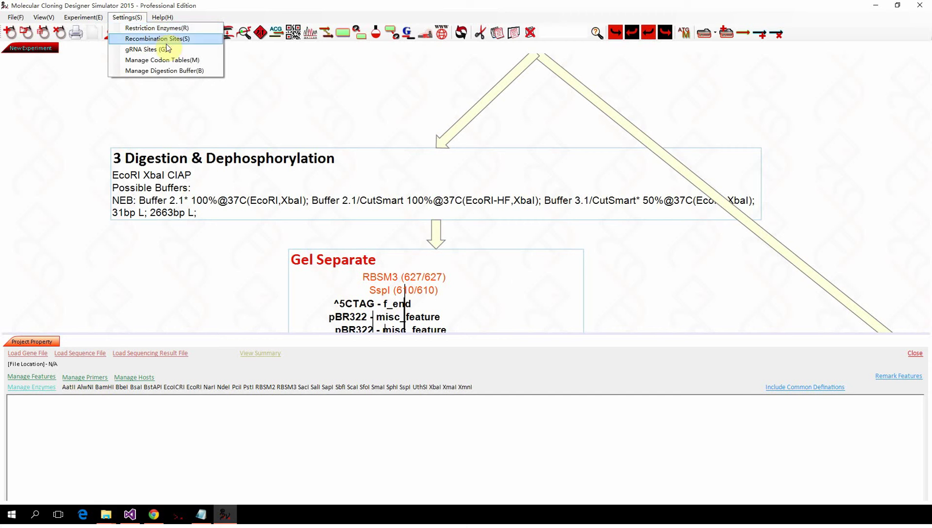
left_click(170, 71)
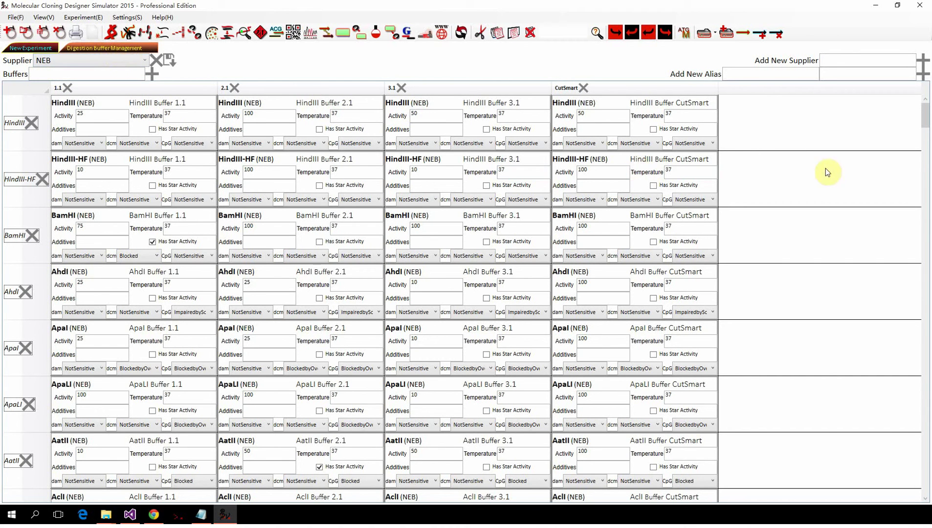
scroll(635, 166, "down", 5)
scroll(634, 167, "up", 5)
left_click(918, 315)
left_click(918, 316)
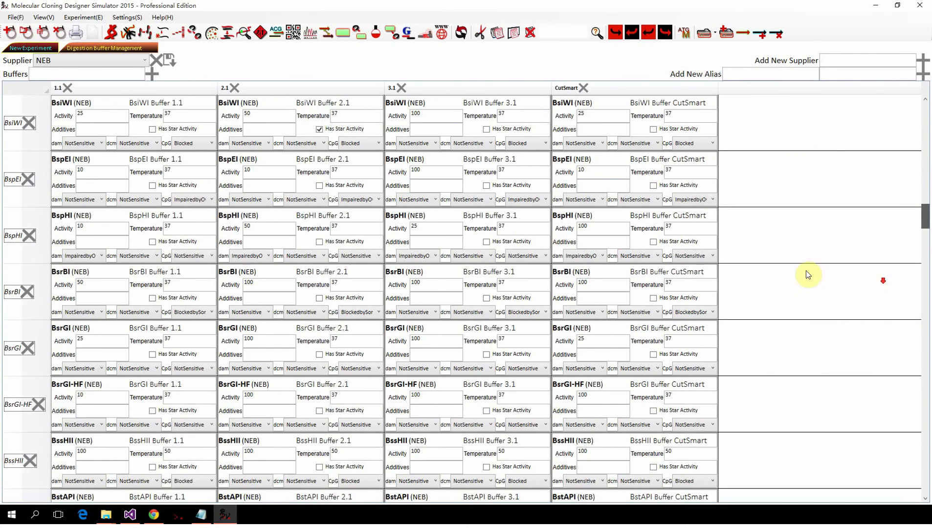
scroll(806, 270, "down", 20)
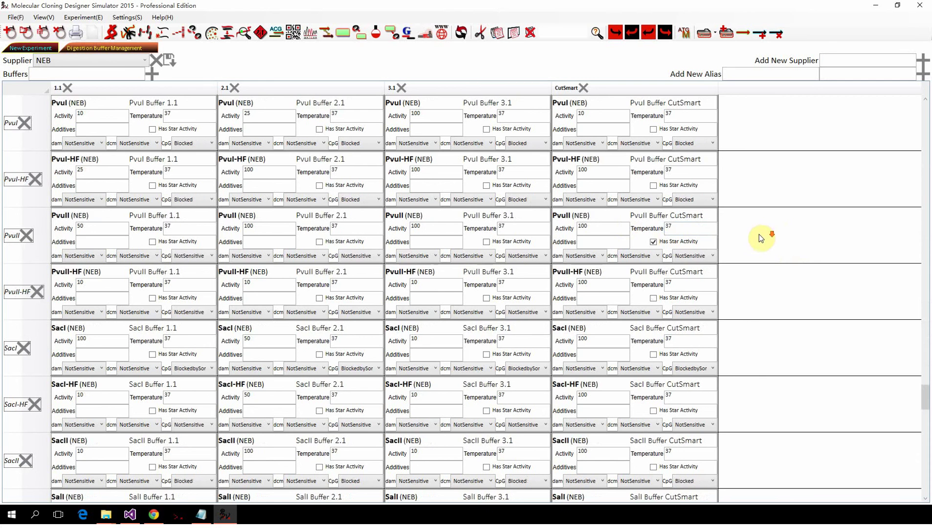
Find EcoRI and EcoRI-HF in the NEB buffer table and compare their activity and star activity settings.
scroll(760, 238, "up", 20)
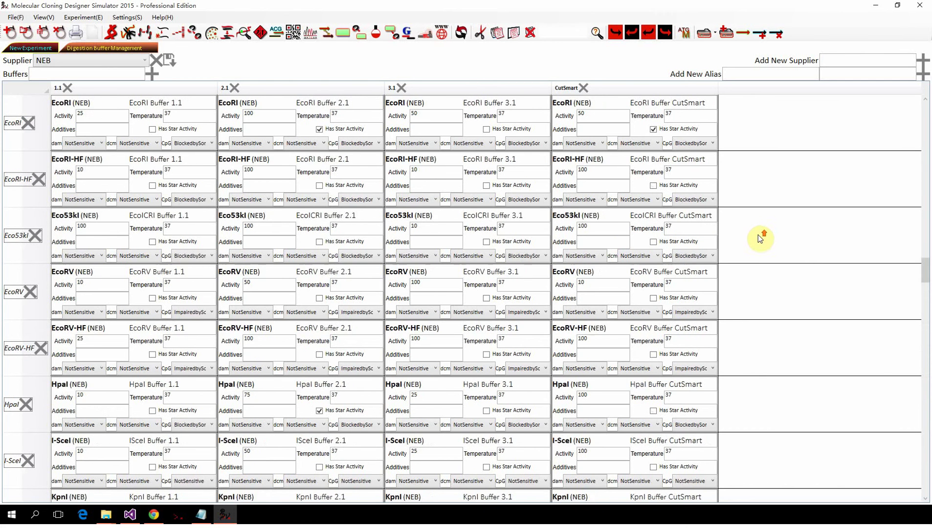
scroll(759, 237, "up", 5)
scroll(371, 216, "down", 10)
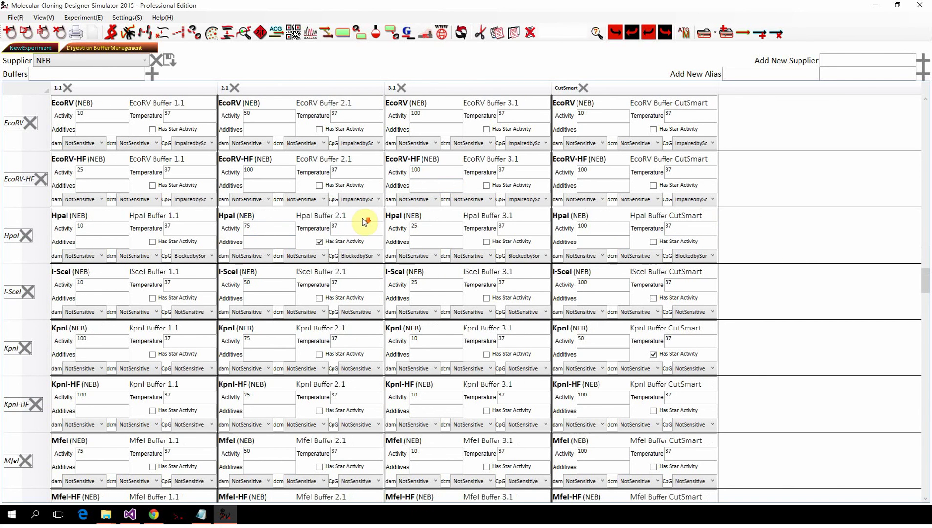
scroll(272, 215, "up", 3)
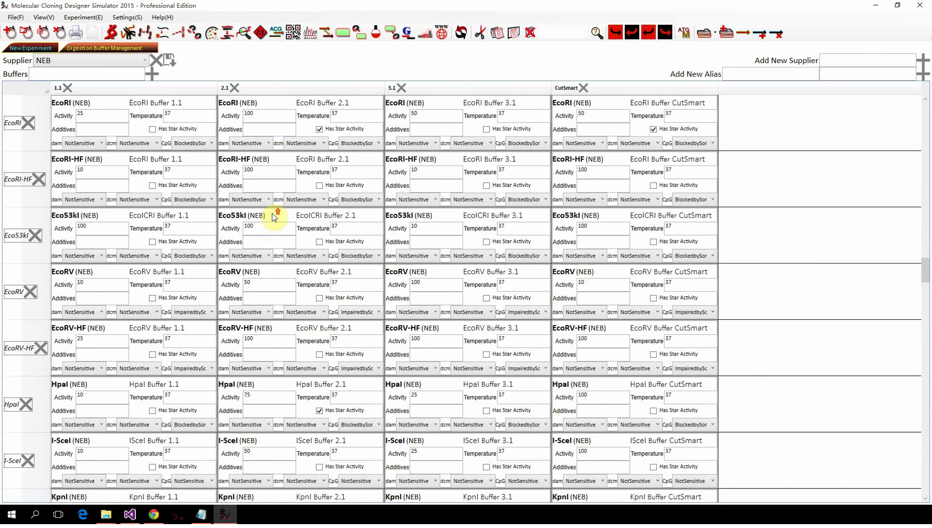
left_click(234, 110)
left_click(230, 170)
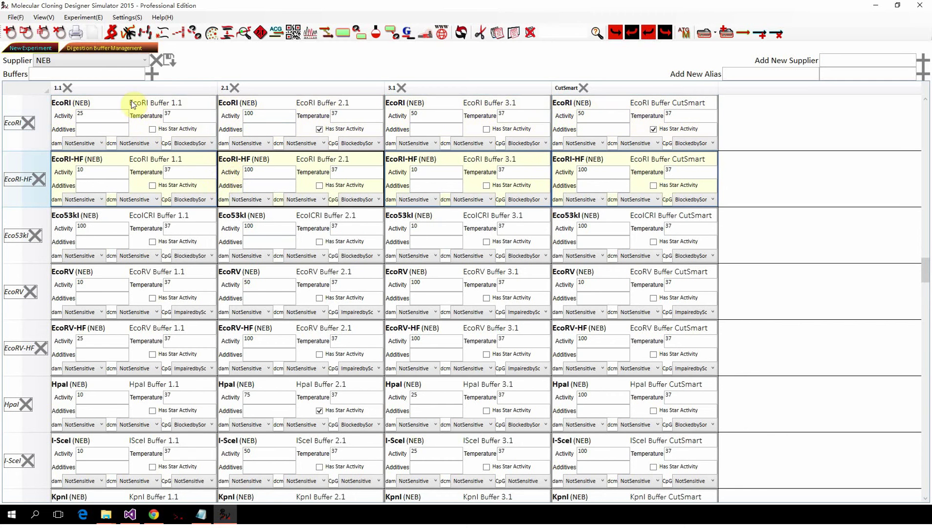
left_click(265, 113)
Return to the experiment and compare the Digestion & Dephosphorylation node's buffer options for EcoRI and EcoRI-HF with XbaI.
left_click(31, 48)
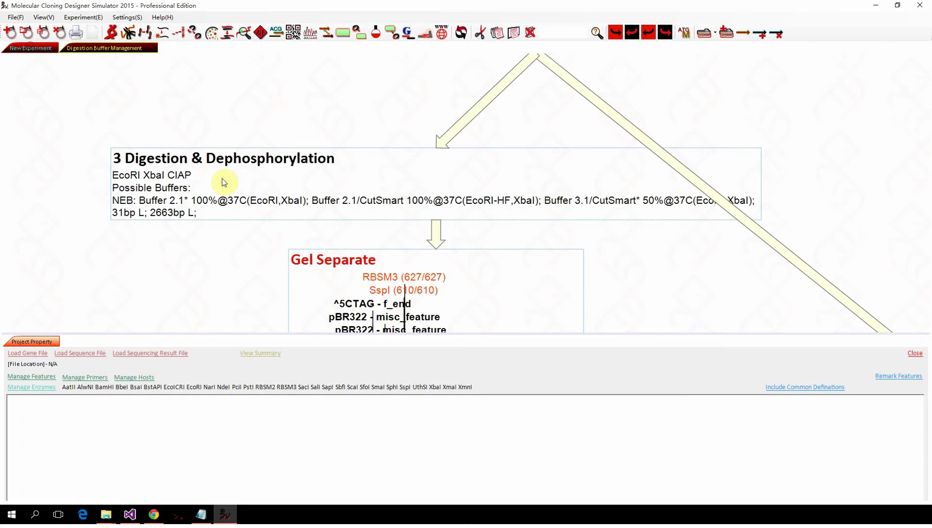
left_click(270, 183)
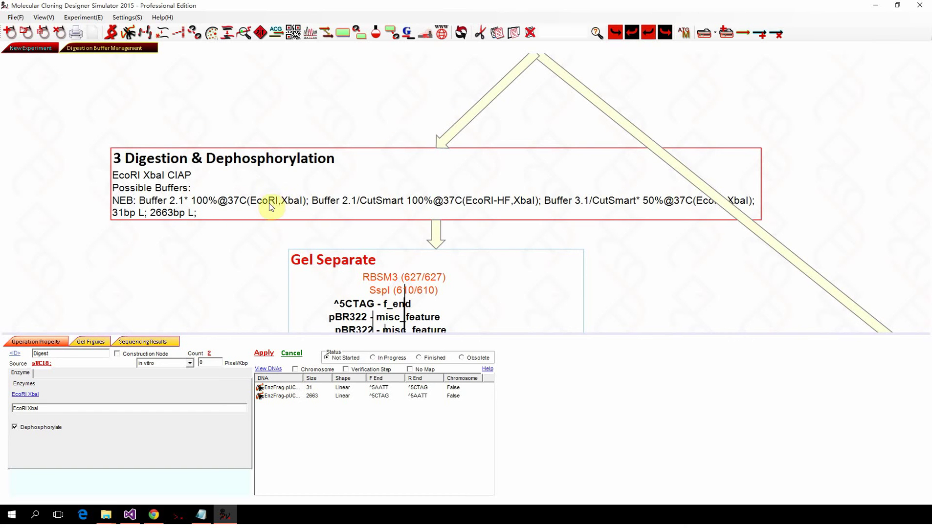
scroll(303, 203, "up", 1)
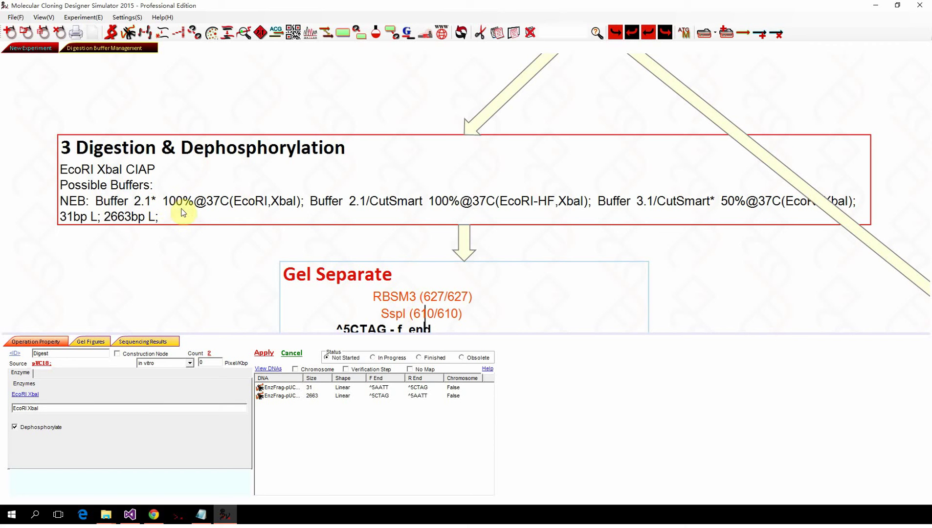
scroll(342, 228, "right", 2)
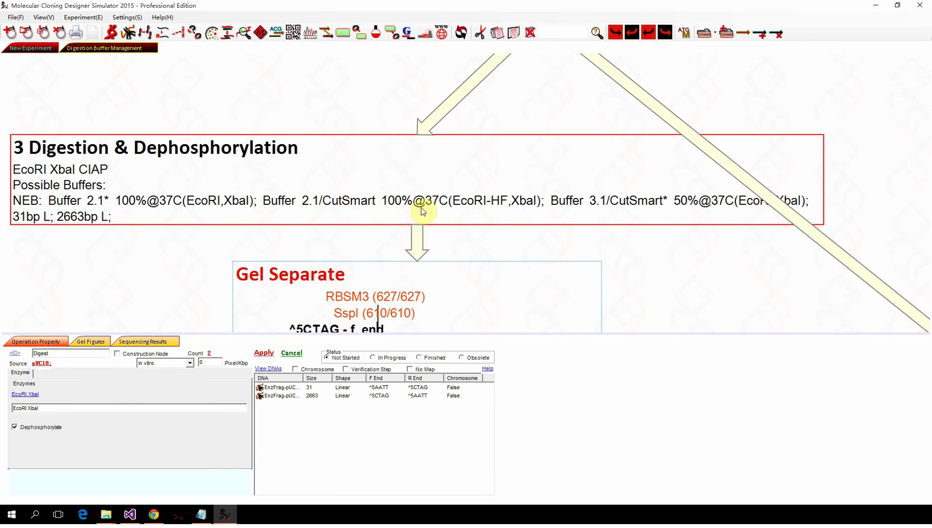
scroll(422, 208, "down", 3)
scroll(430, 210, "up", 3)
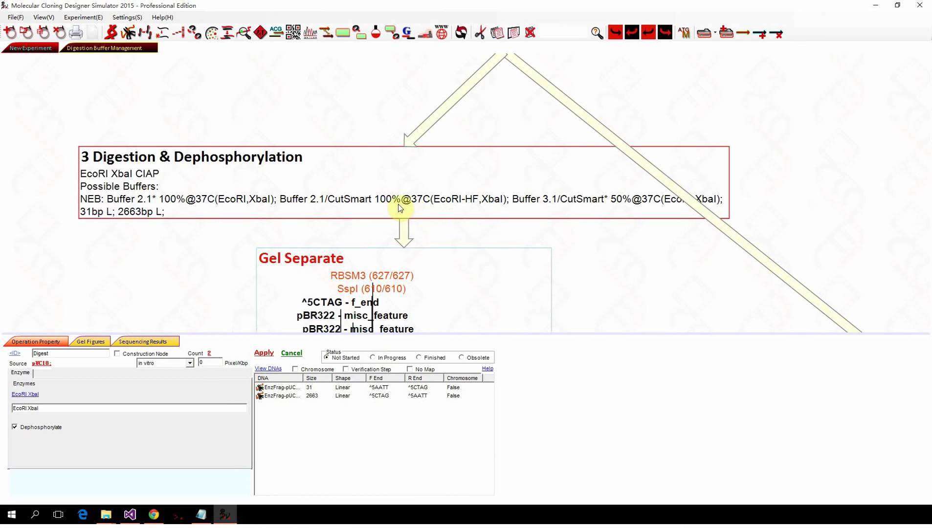
scroll(406, 210, "down", 5)
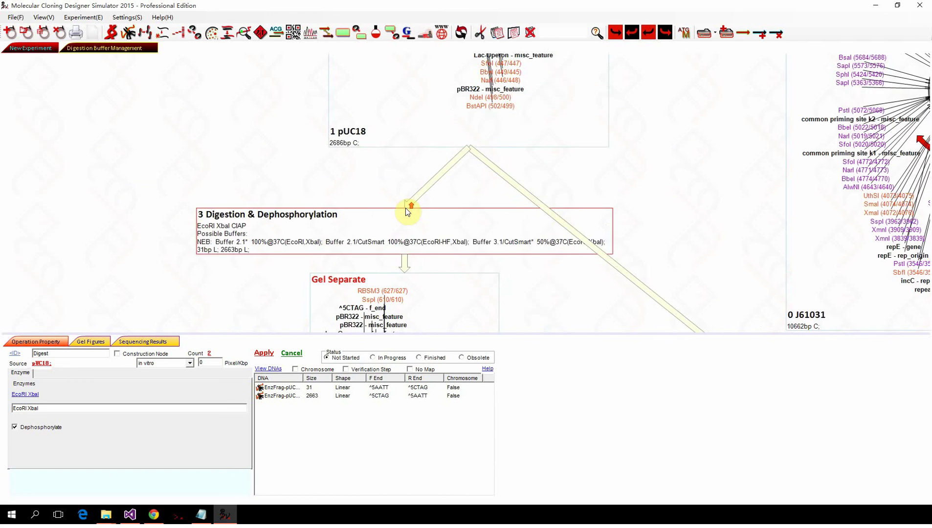
scroll(401, 210, "up", 2)
left_click_drag(287, 108, 492, 291)
left_click(447, 274)
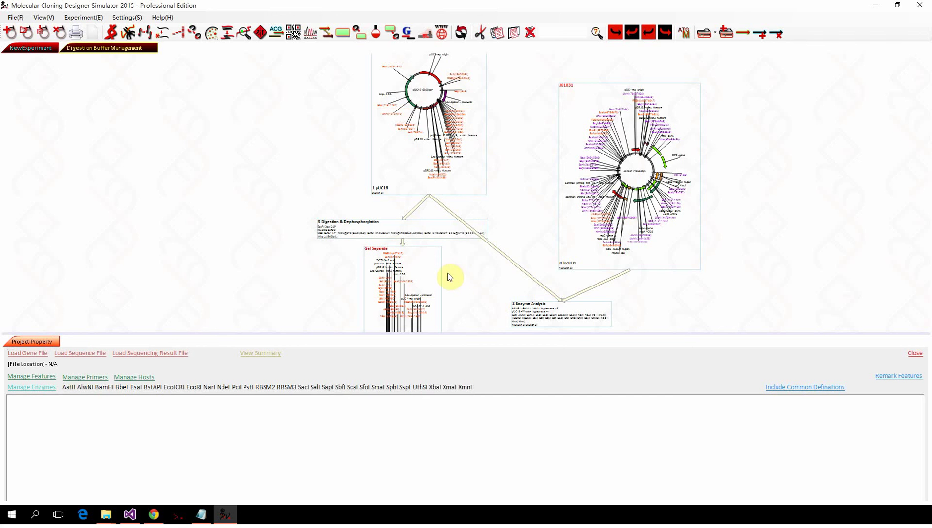
scroll(449, 273, "down", 3)
scroll(405, 147, "up", 4)
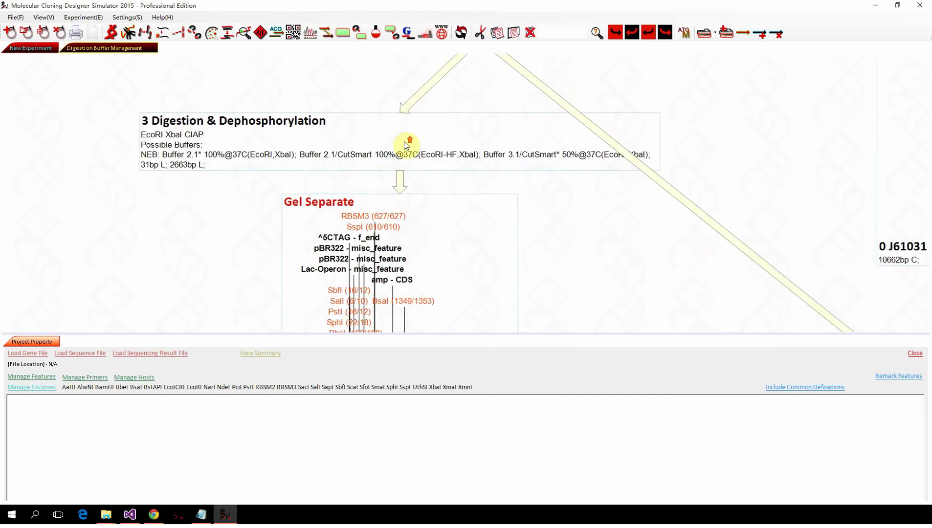
scroll(404, 142, "up", 2)
scroll(404, 147, "down", 3)
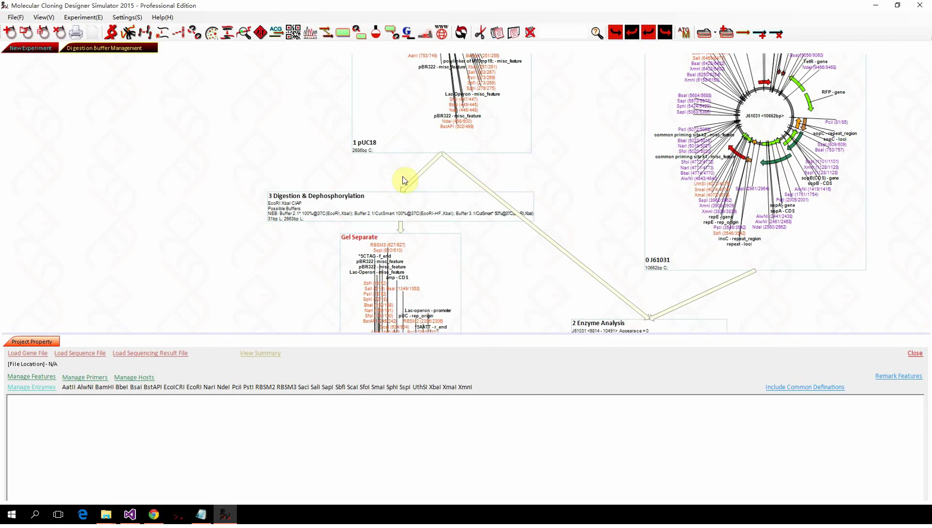
scroll(402, 180, "up", 1)
scroll(402, 180, "down", 1)
scroll(351, 182, "up", 2)
scroll(239, 157, "up", 1)
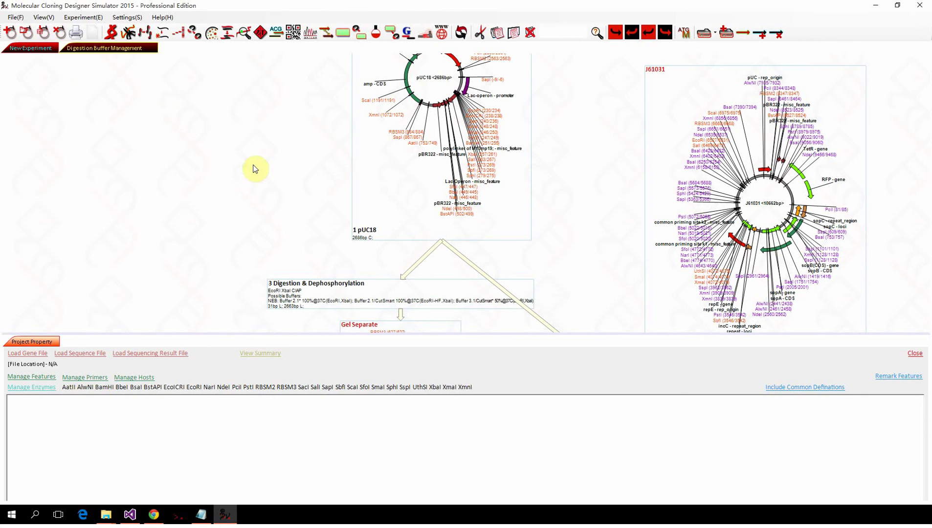
scroll(257, 171, "down", 3)
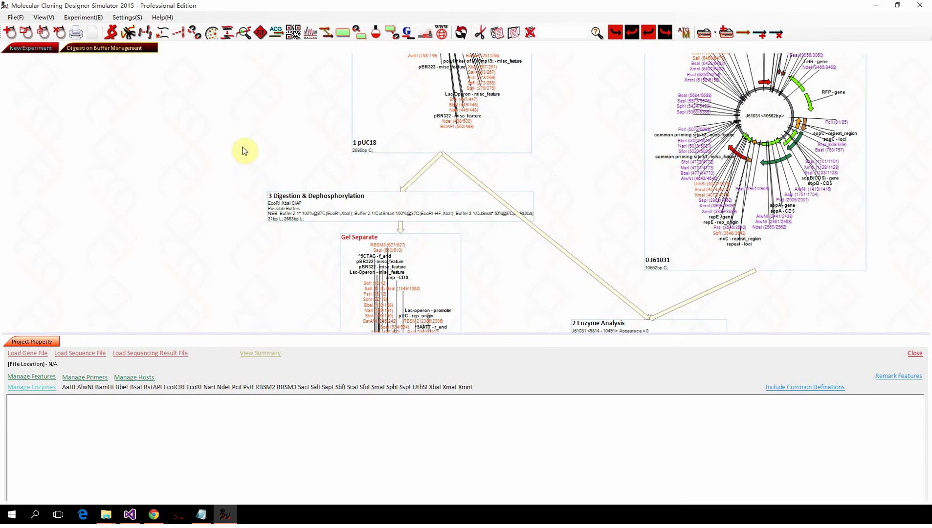
scroll(192, 112, "up", 2)
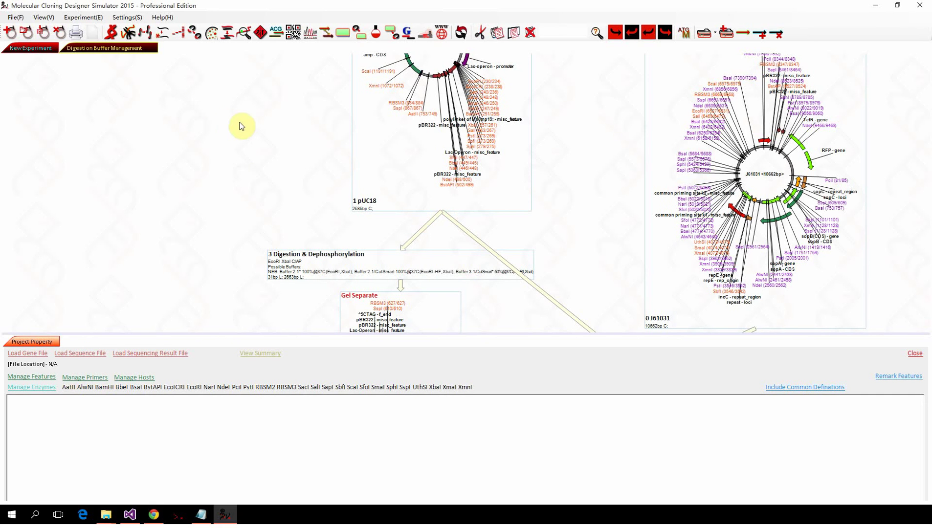
scroll(282, 158, "down", 1)
scroll(384, 232, "up", 1)
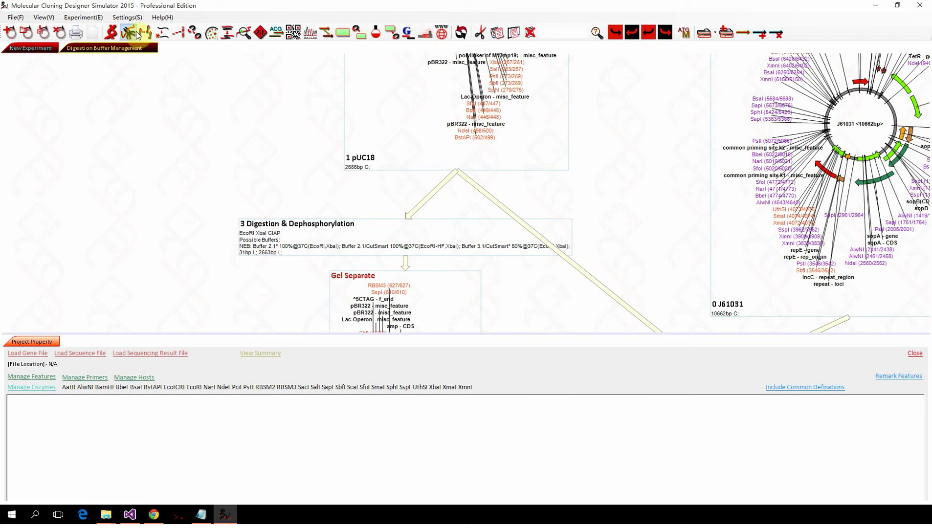
Open the restriction enzyme management settings and look through the full enzyme list.
left_click(128, 18)
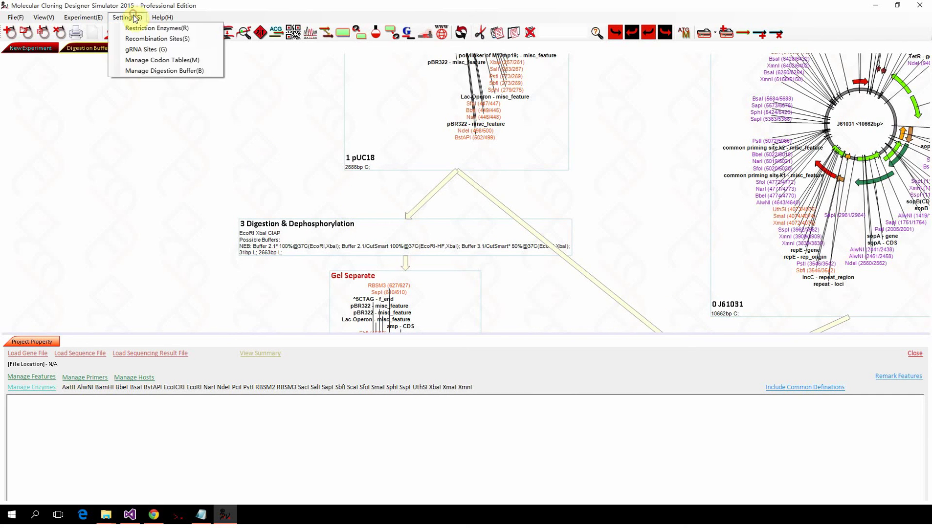
left_click(156, 30)
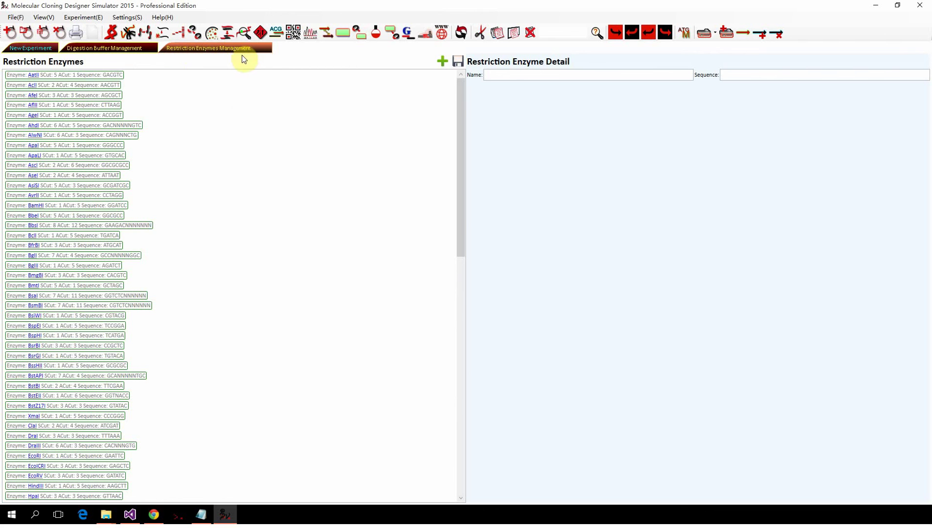
scroll(227, 226, "down", 19)
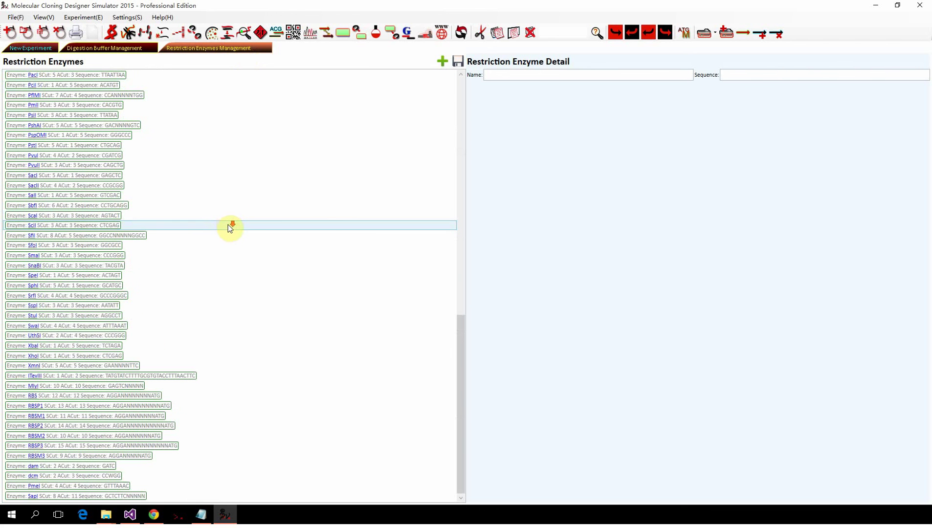
scroll(217, 235, "up", 13)
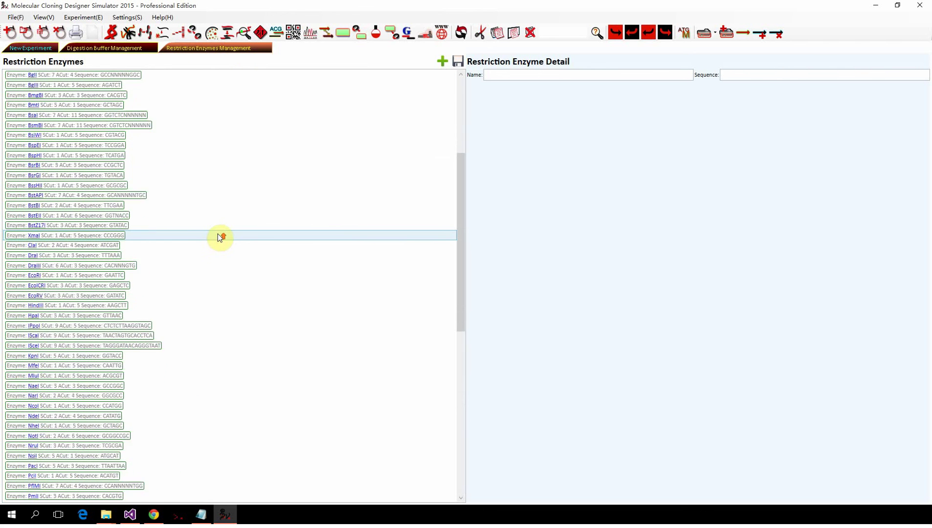
scroll(218, 234, "up", 6)
Open the AlwNI enzyme's details and examine its recognition sequence and cut positions on both strands.
left_click(190, 138)
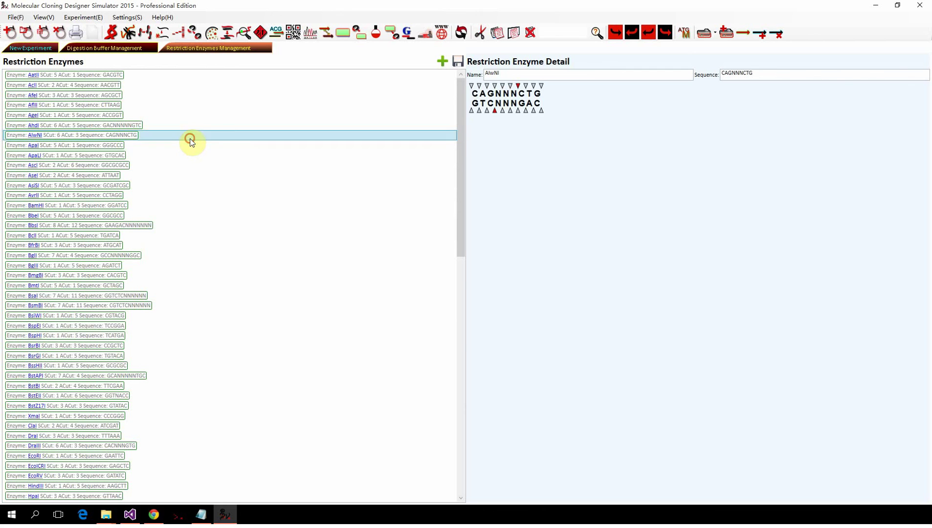
left_click(526, 86)
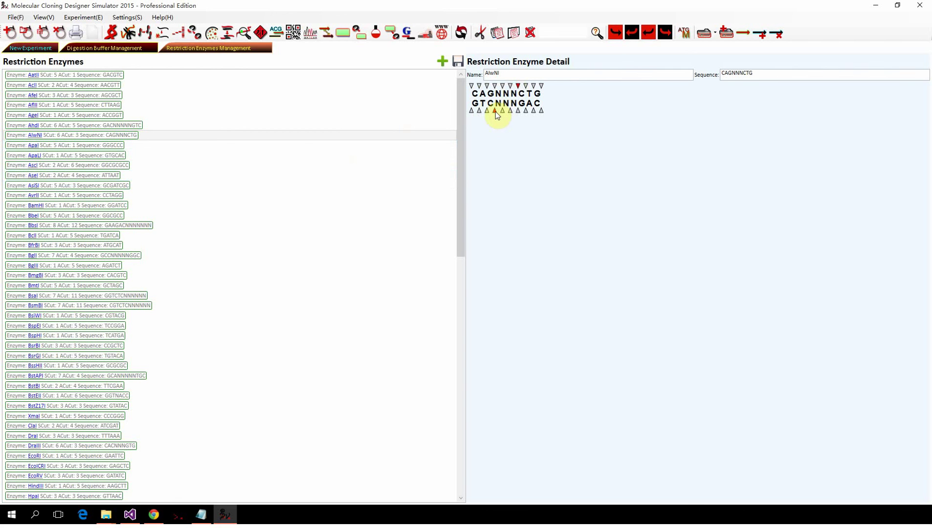
double_click(759, 75)
left_click(776, 75)
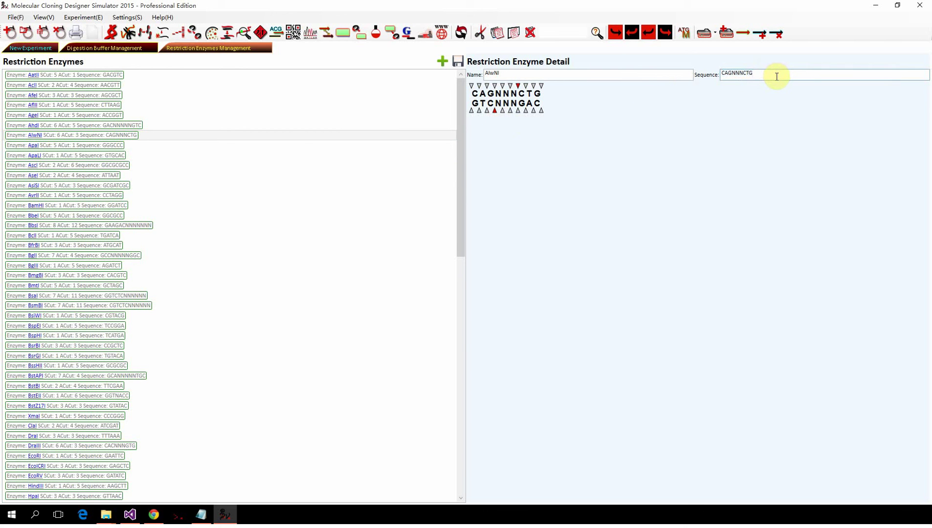
Append TTT to the AlwNI recognition sequence as a trial edit, and restore the sequence to CAGNNNCTG.
type("TTT")
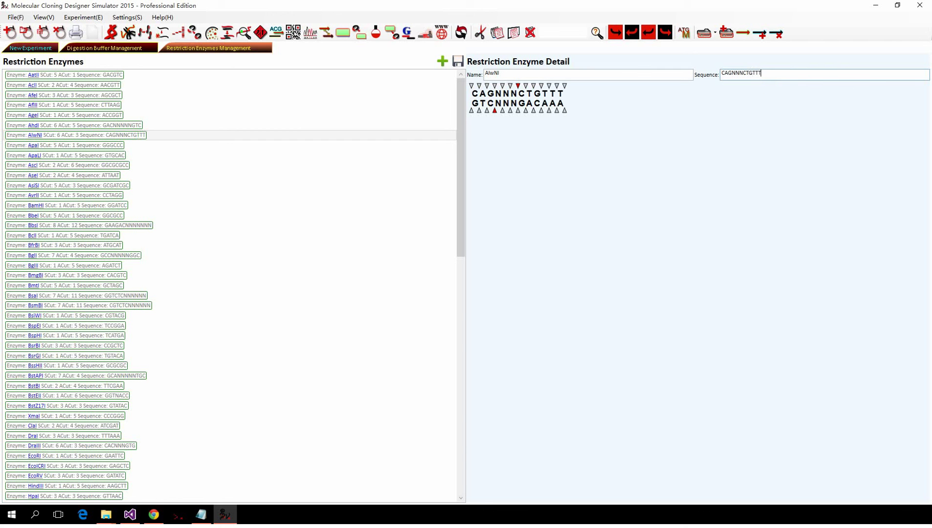
key("BackSpace")
key("BackSpace")
double_click(535, 74)
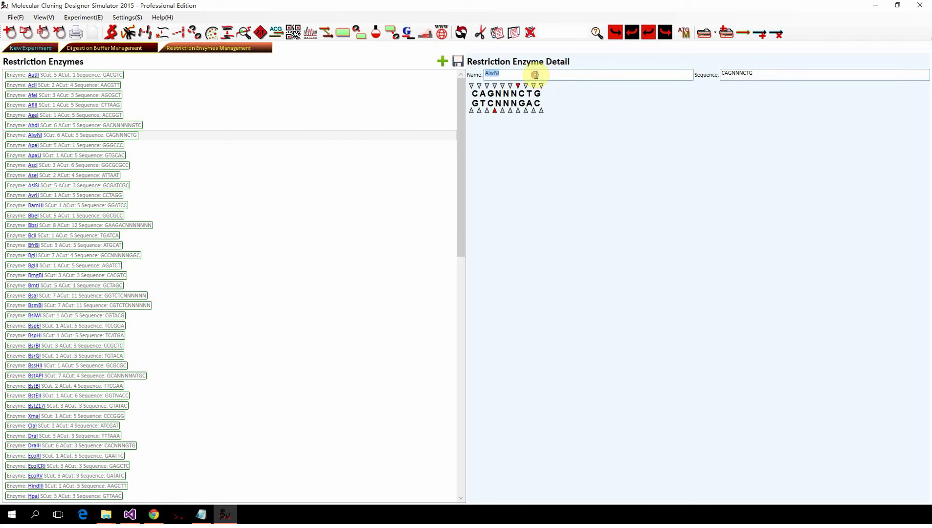
Open the ApaLI enzyme's details and look through the restriction enzyme list to its end.
left_click(271, 157)
scroll(291, 200, "down", 19)
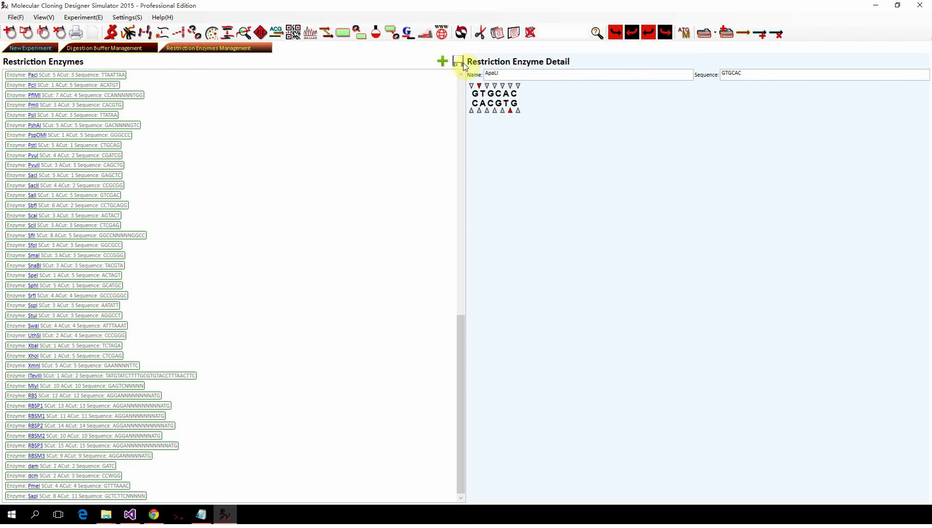
Revisit the NEB digestion buffer table and return to the New Experiment design with the pUC18 digestion.
left_click(127, 48)
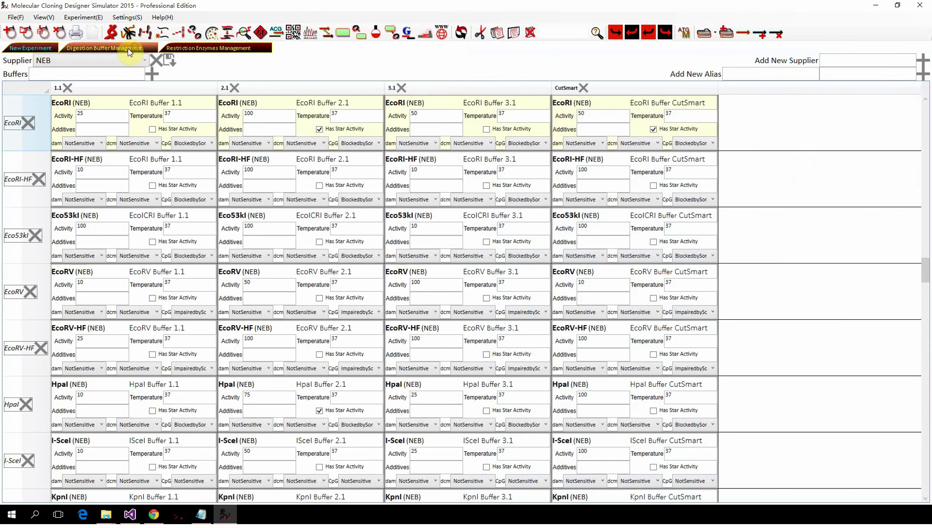
left_click(30, 49)
left_click(100, 49)
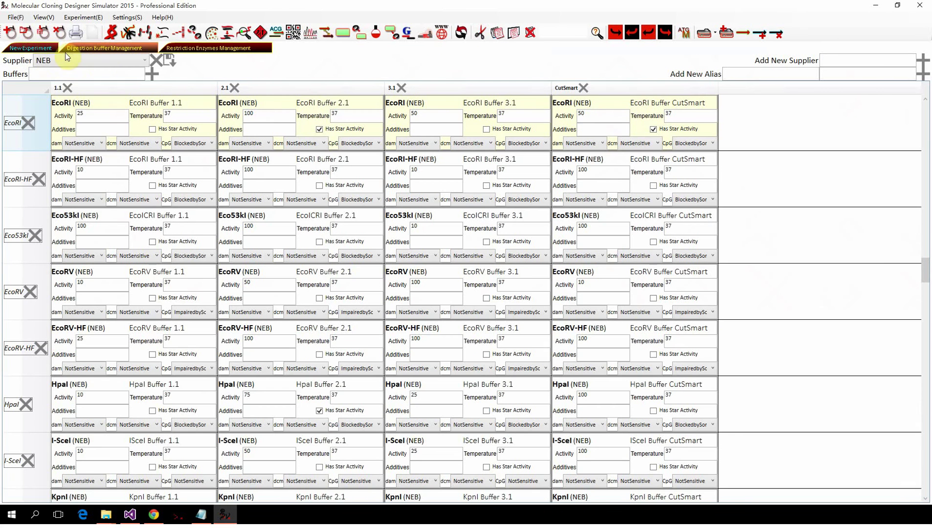
left_click(26, 49)
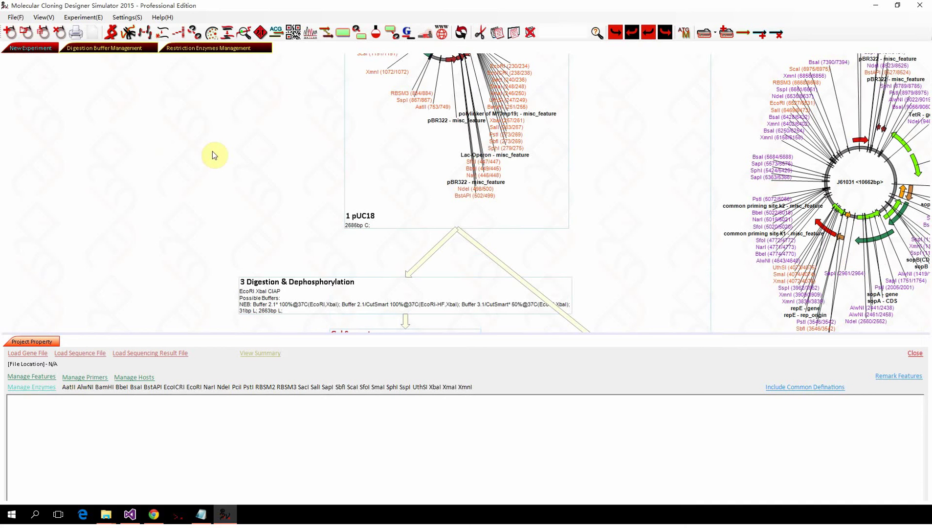